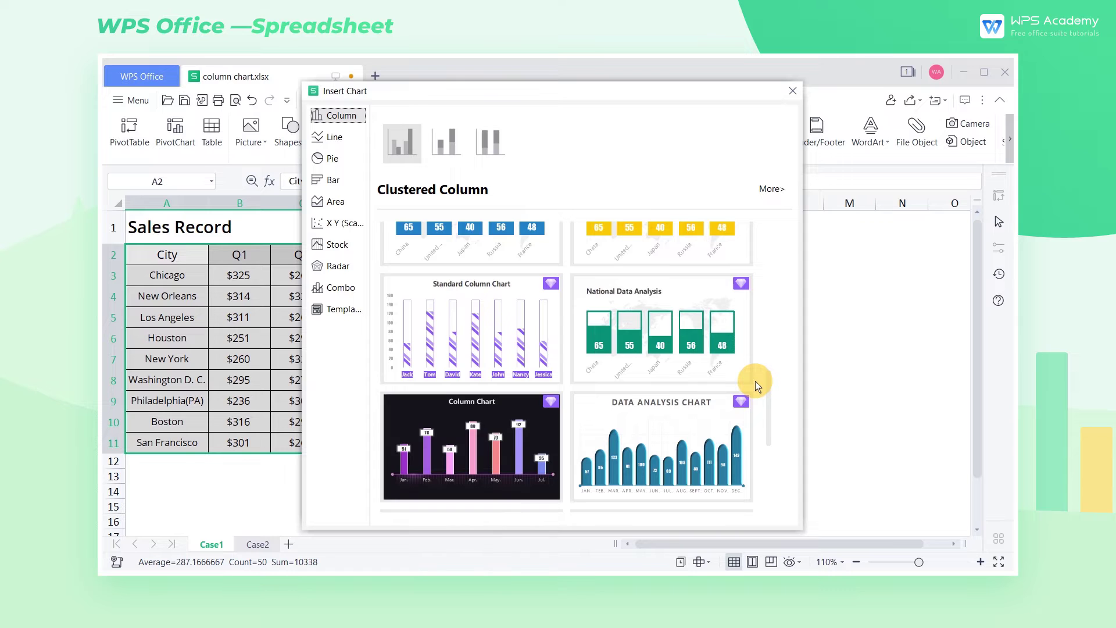
Insert the basic clustered column chart from the sales table and move it below the data.
scroll(755, 381, up, 5)
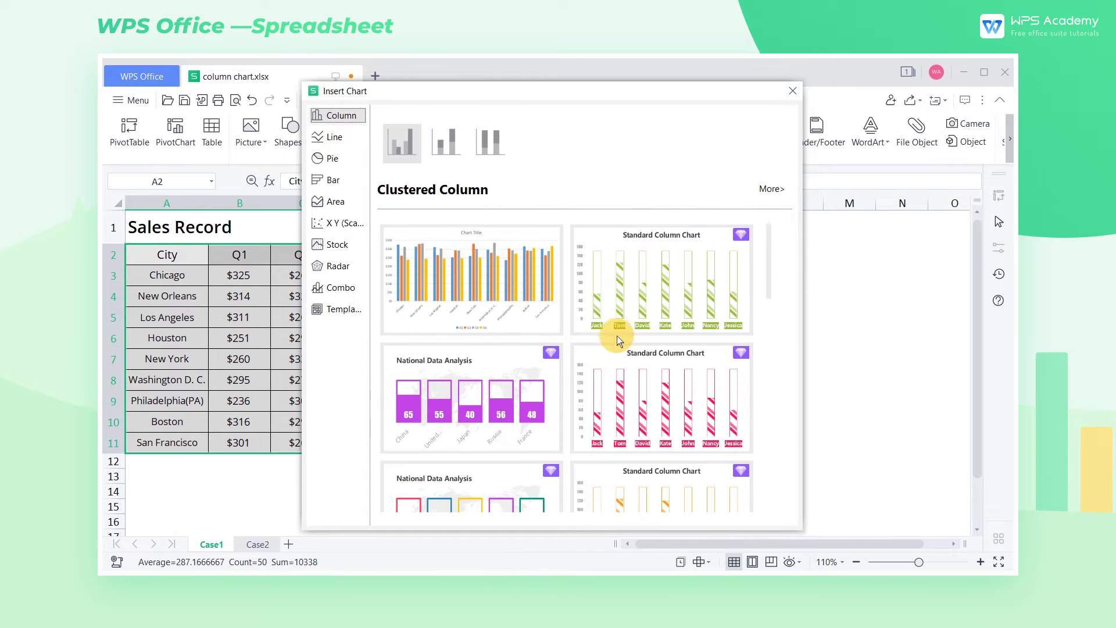
click(473, 282)
drag(452, 267, 231, 476)
Enlarge the chart to about 9.27 cm high and 23.80 cm wide.
scroll(583, 448, down, 3)
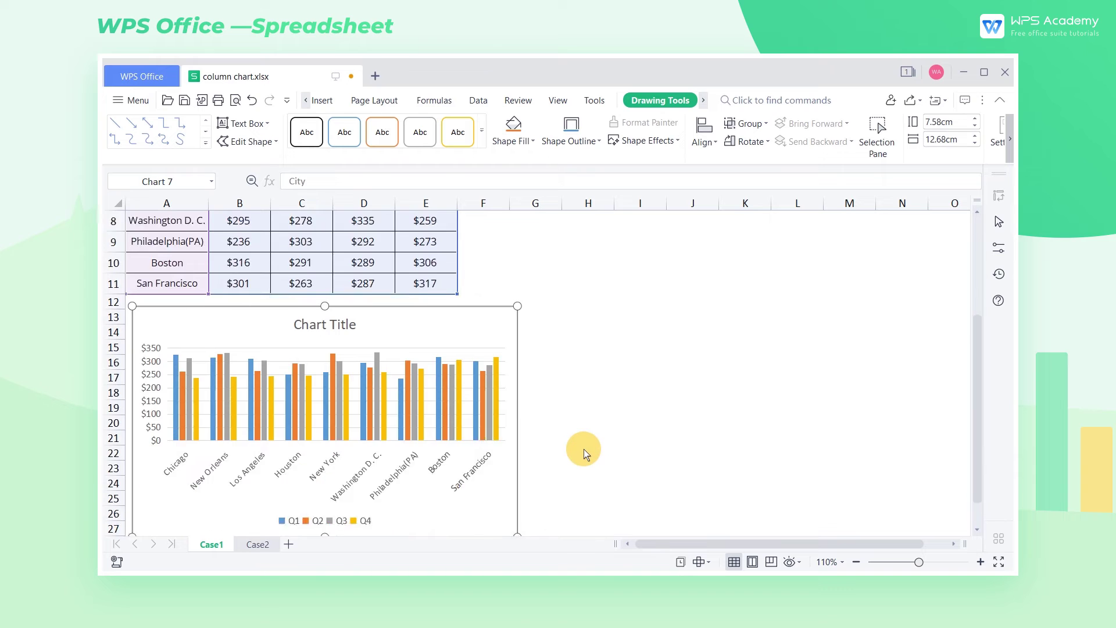
scroll(584, 449, down, 2)
drag(517, 454, 854, 504)
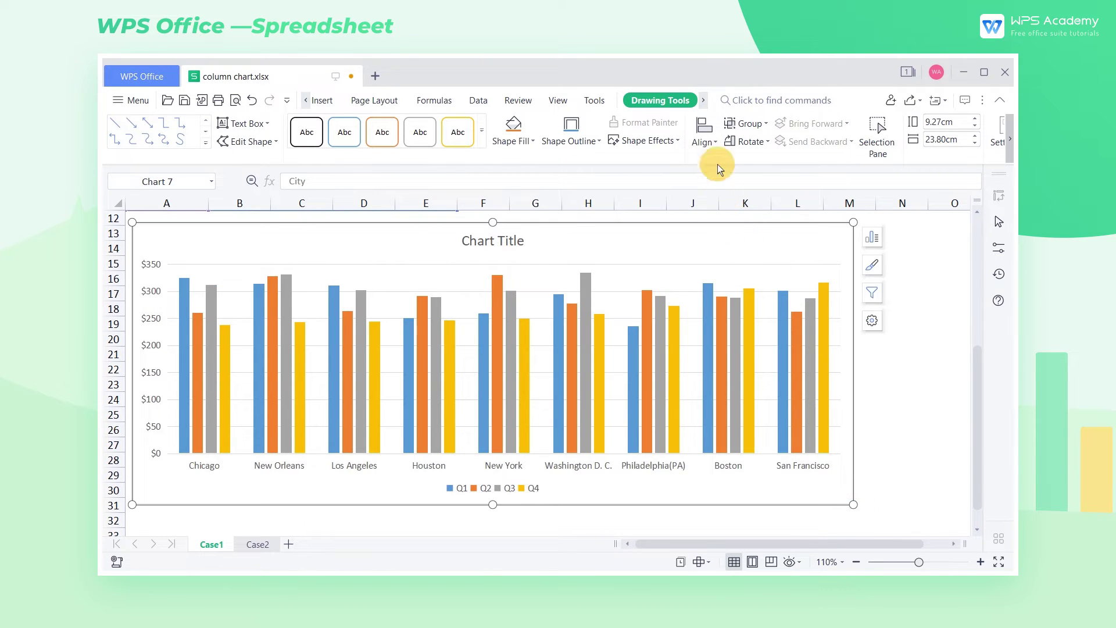
Set all of the chart's text to the Open Sans font at size 8.
click(703, 101)
click(663, 100)
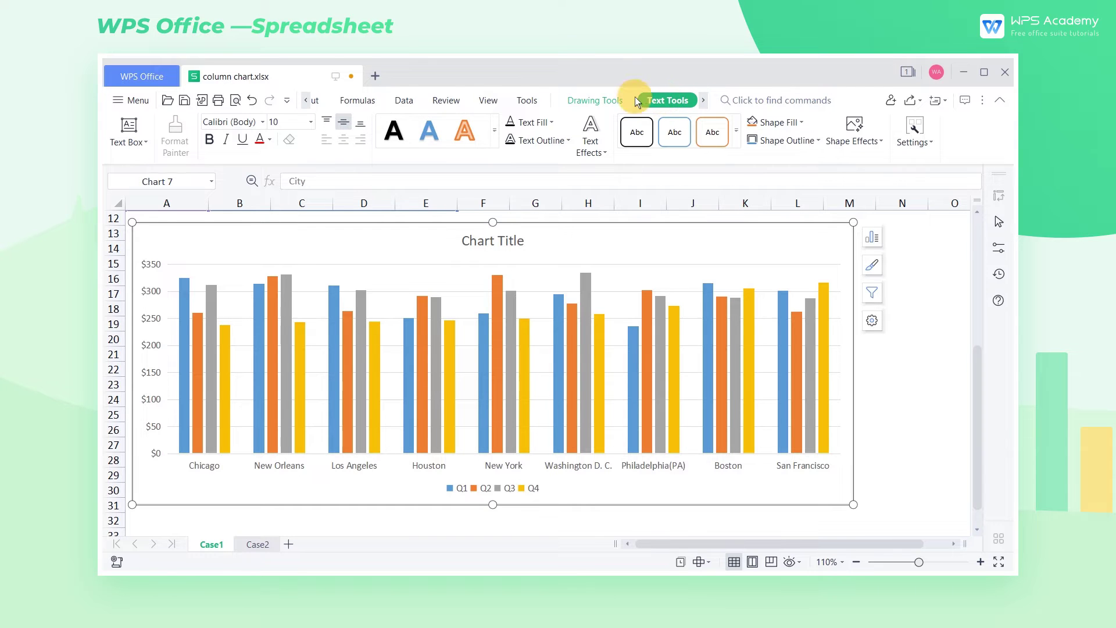
click(262, 122)
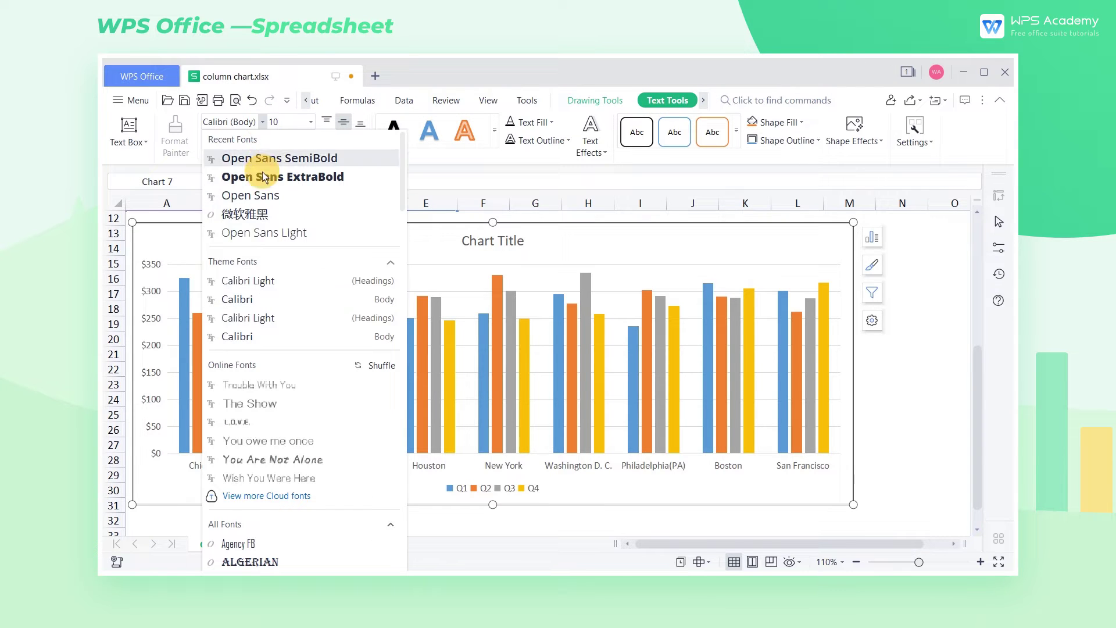
click(262, 194)
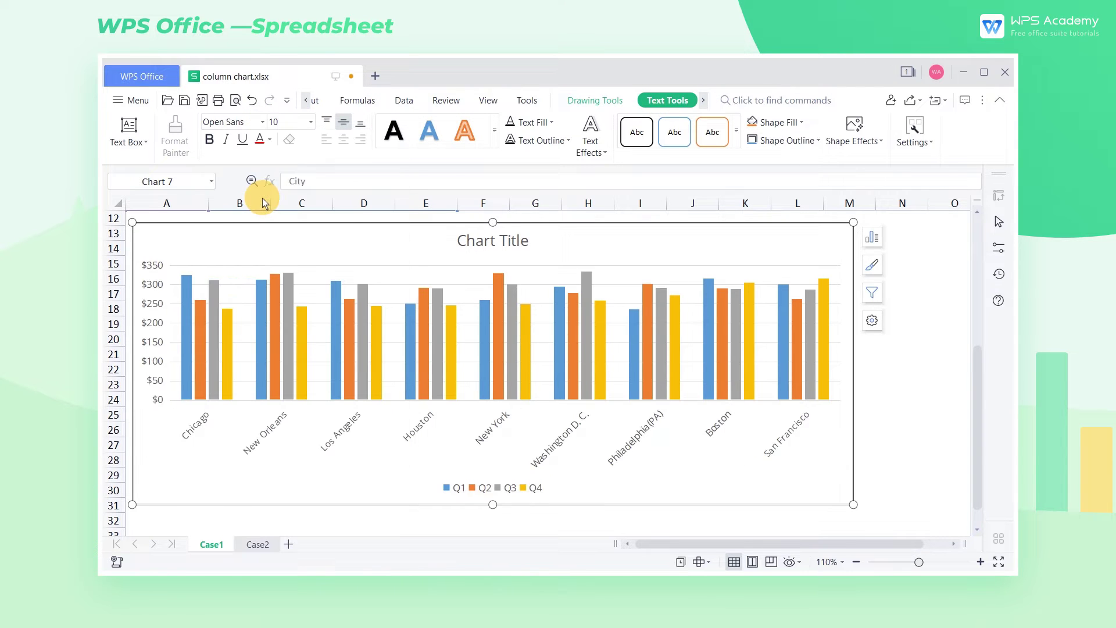
click(315, 121)
click(283, 156)
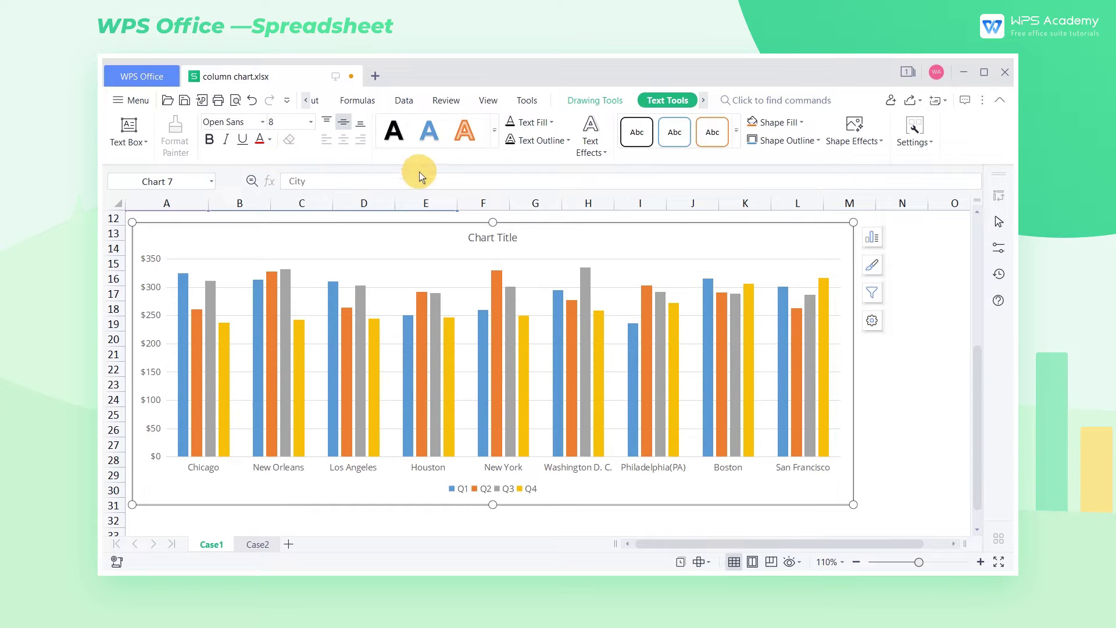
Shrink the chart's plot area slightly at its upper right corner and add data labels to all series.
click(665, 259)
drag(841, 259, 836, 275)
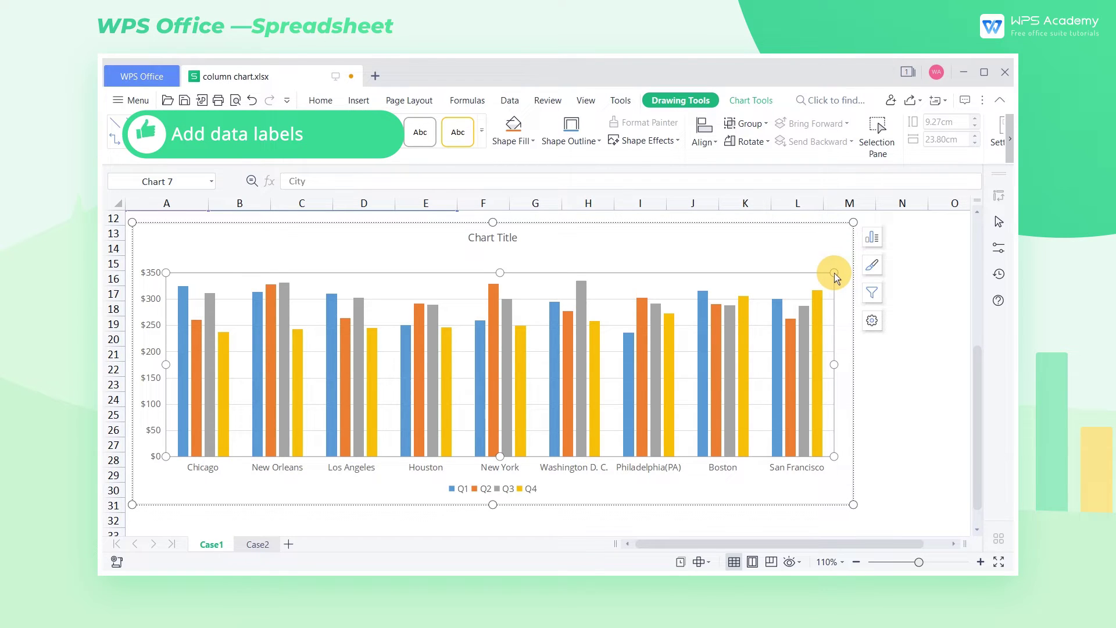
click(872, 237)
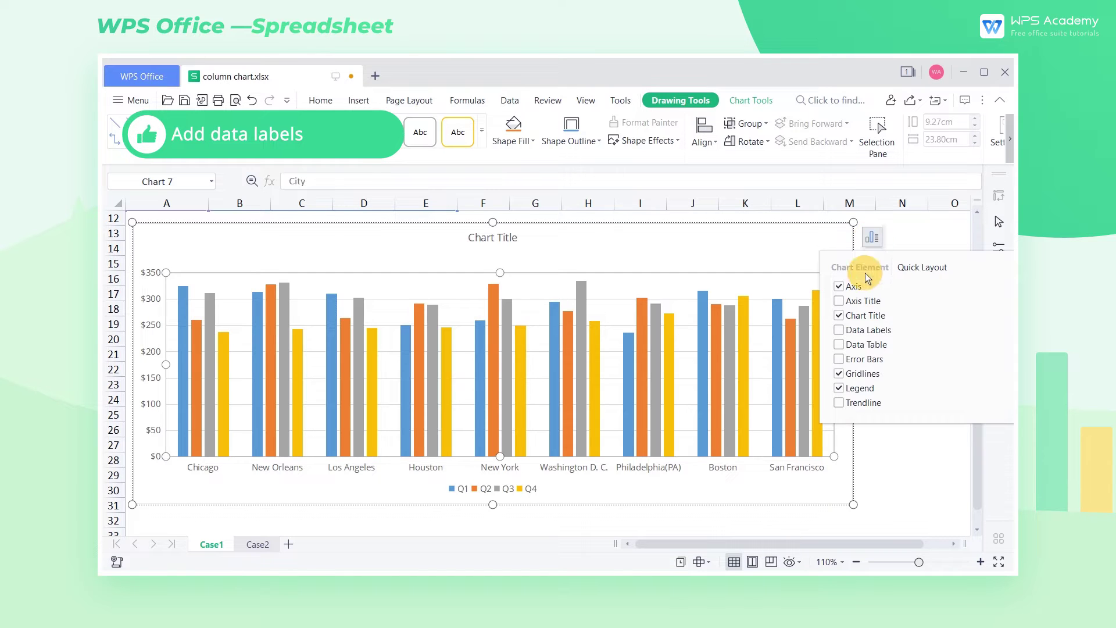
click(839, 331)
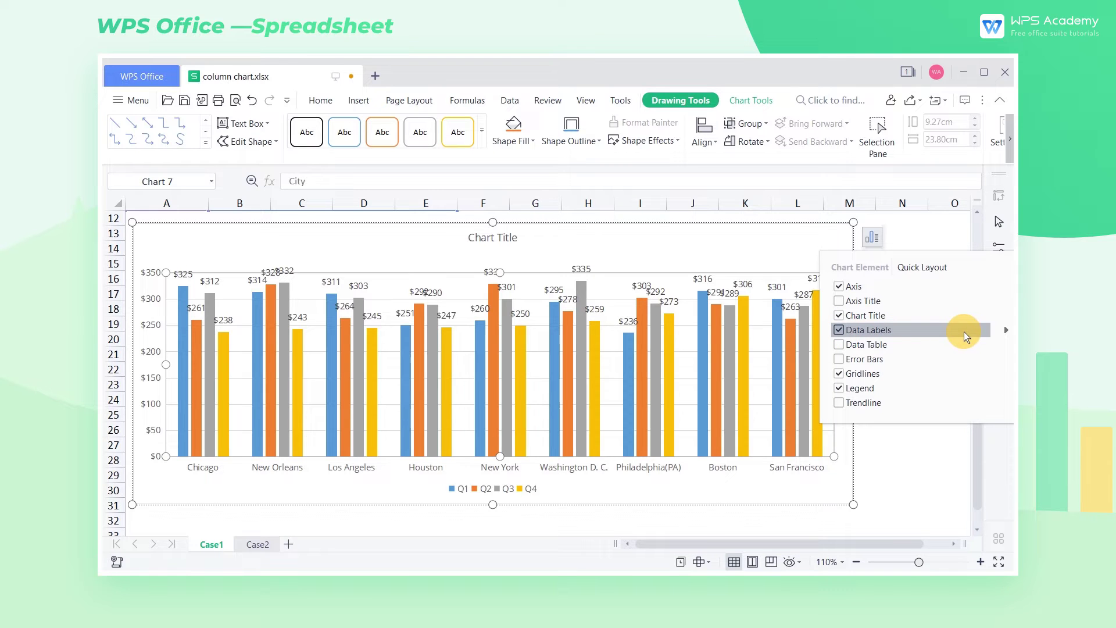
Rotate the text of the Q1 data labels 270° and increase their left margin.
click(1007, 331)
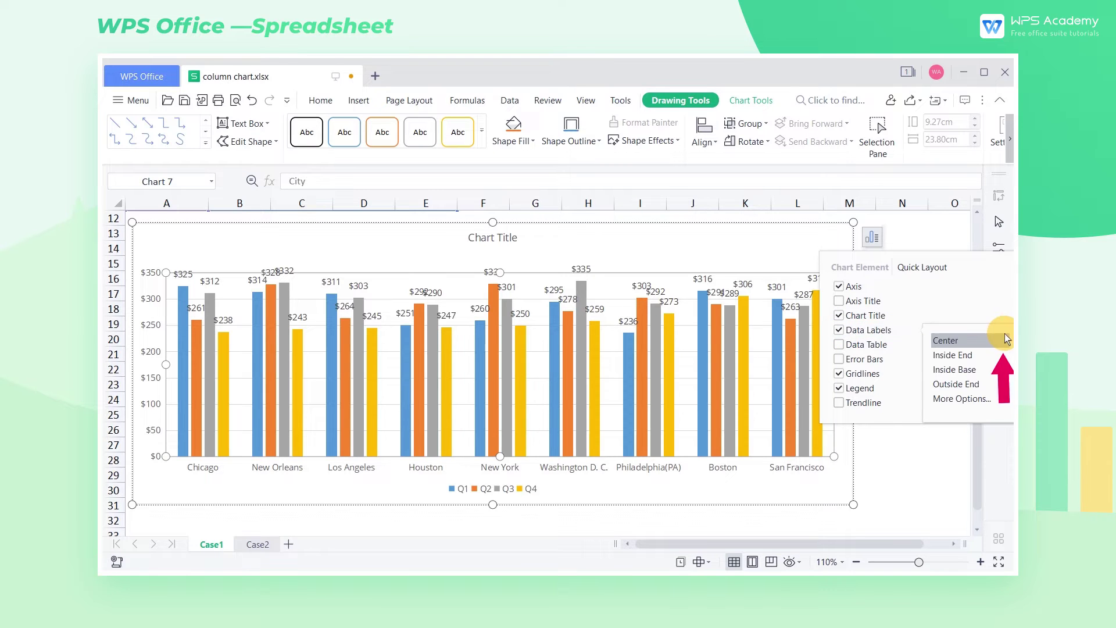
click(986, 398)
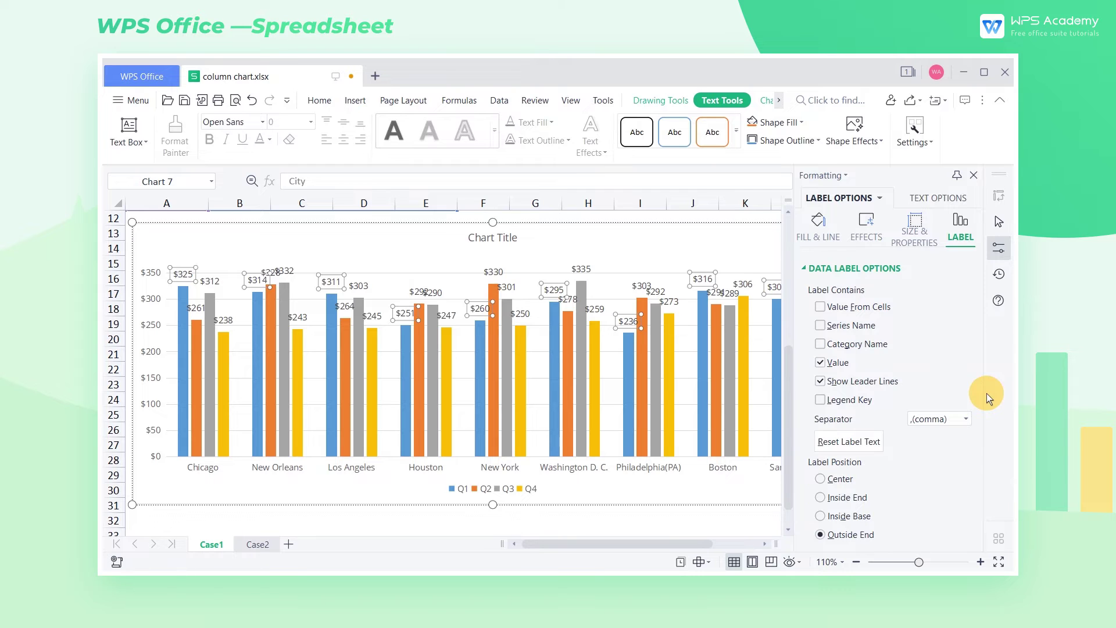
click(923, 232)
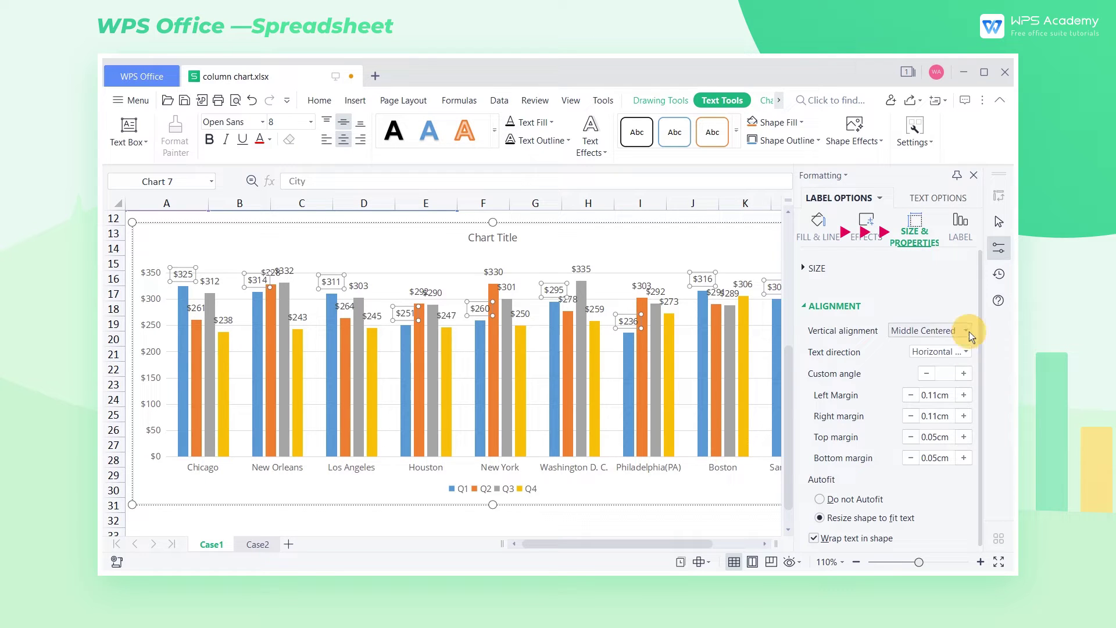
click(967, 352)
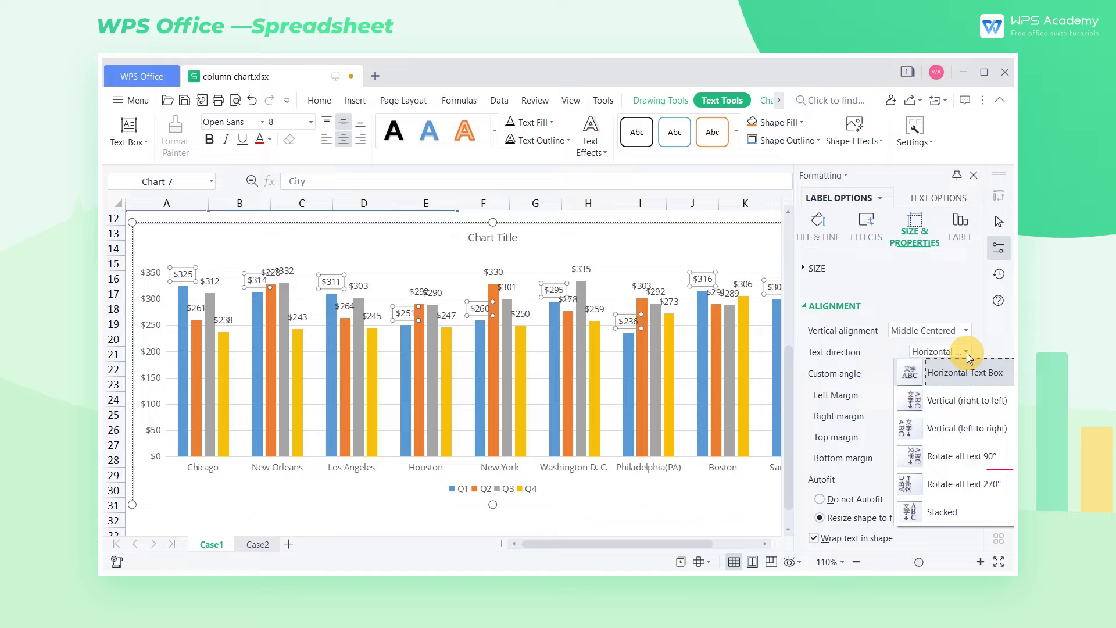
click(986, 482)
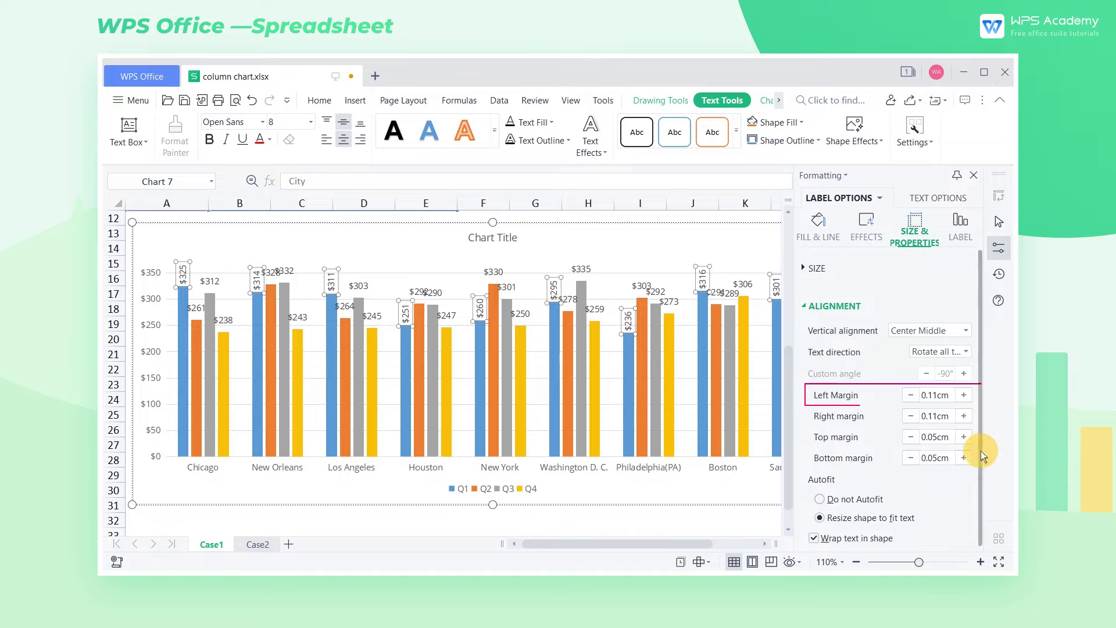
click(964, 395)
click(965, 395)
click(964, 395)
click(965, 395)
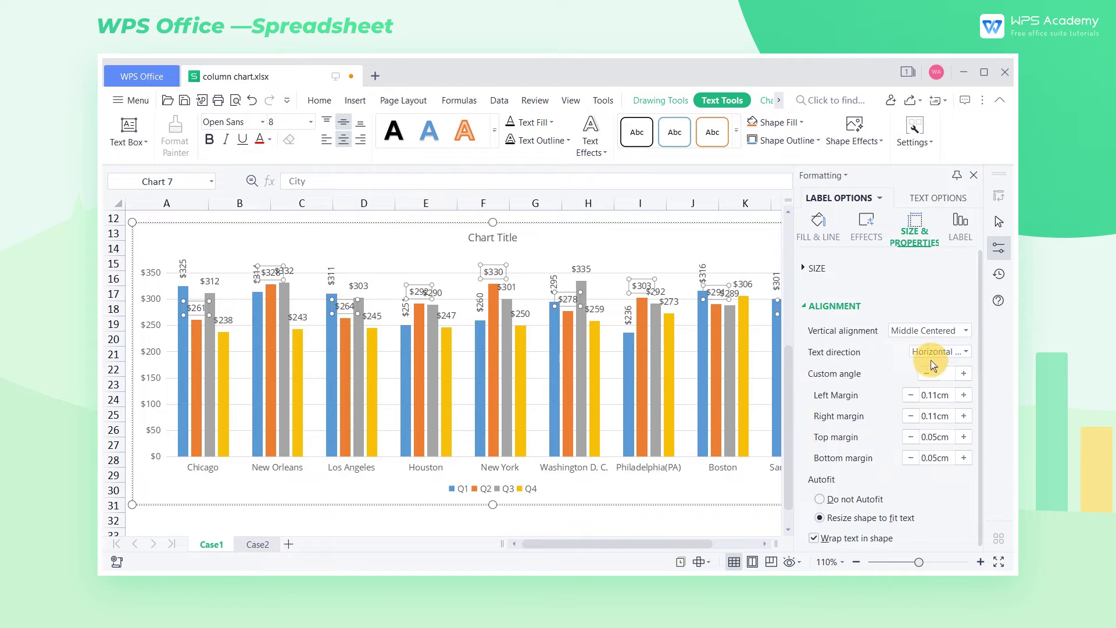
Rotate the text of the Q2 data labels 270° and increase their left margin.
click(962, 353)
click(966, 479)
click(964, 395)
click(964, 395)
Rotate the text of the Q3 data labels 270° and increase their left margin.
click(209, 282)
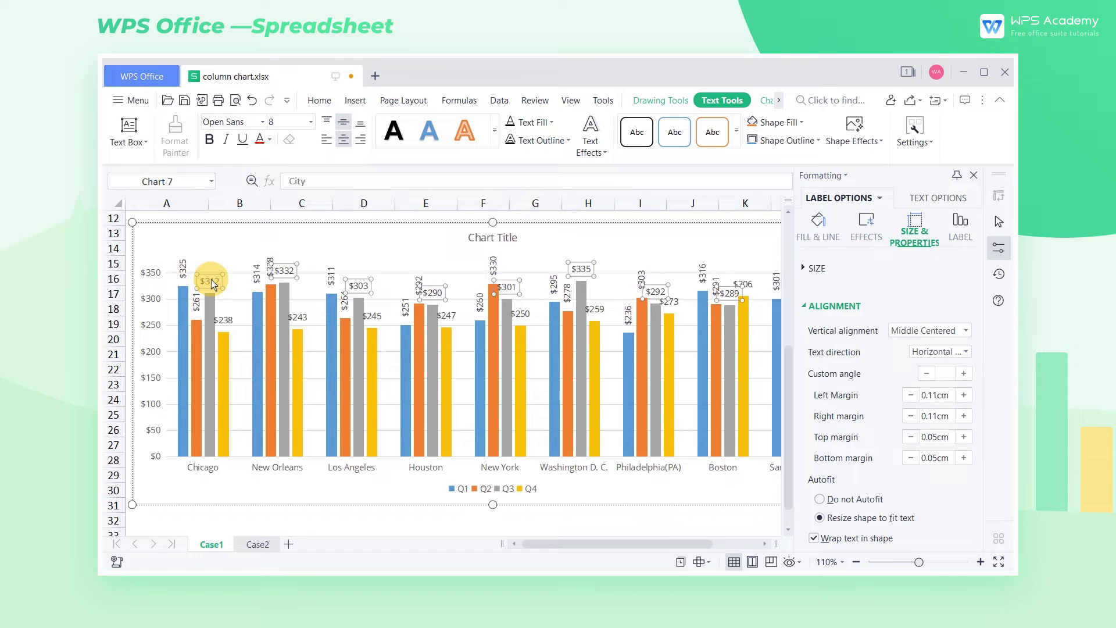
click(962, 352)
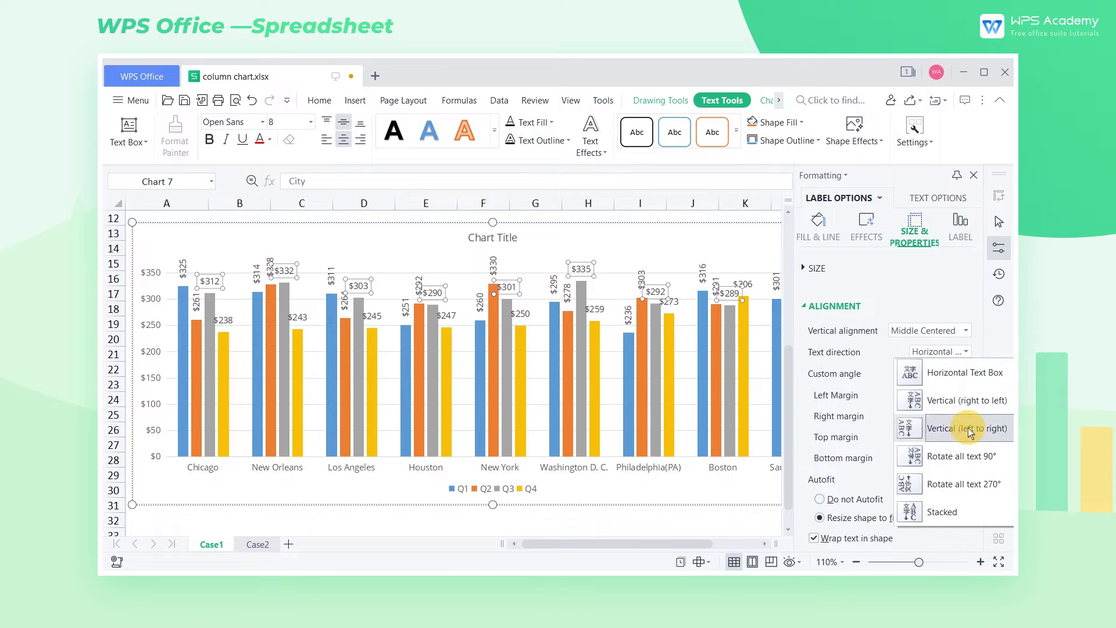
click(959, 480)
Rotate the text of the Q4 data labels 270° and set their left margin to 0.50 cm.
click(224, 320)
click(962, 352)
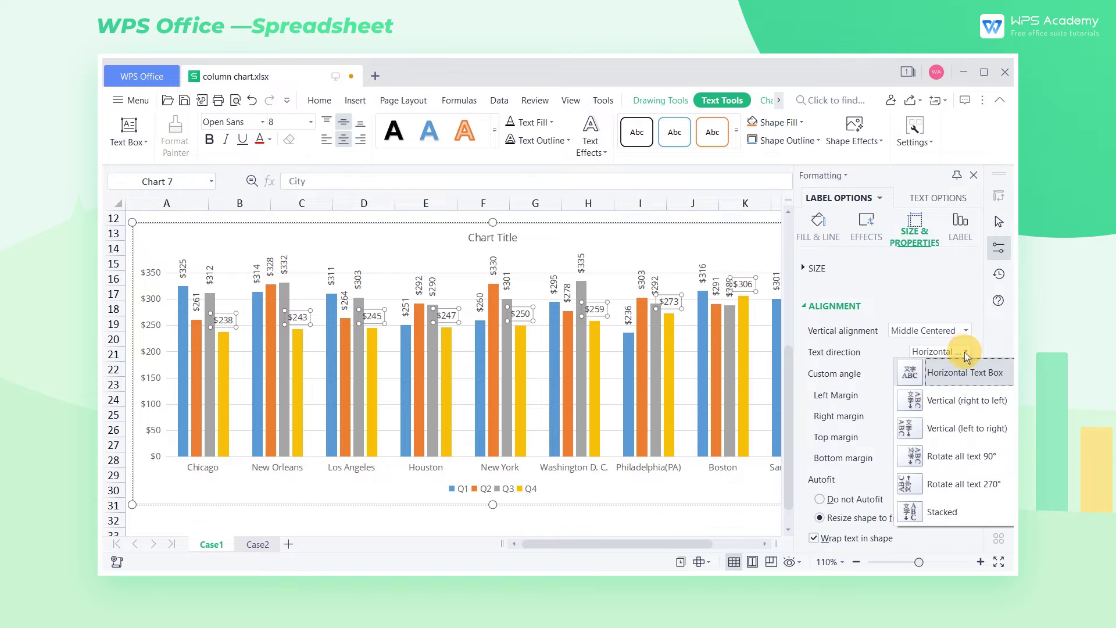
click(965, 479)
click(963, 394)
click(964, 394)
click(964, 394)
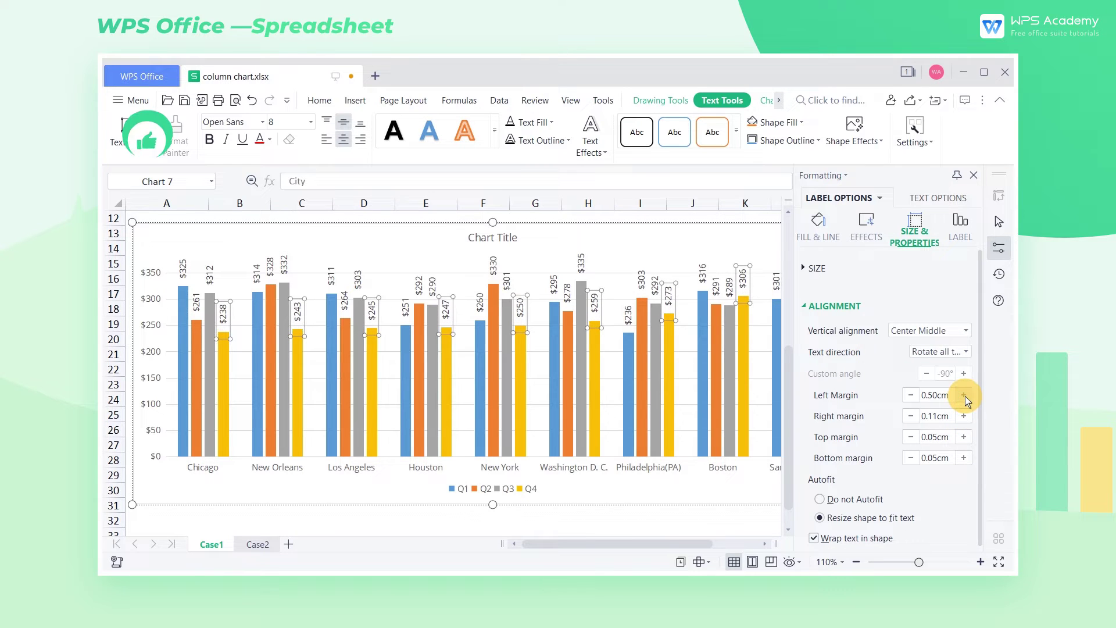
click(974, 175)
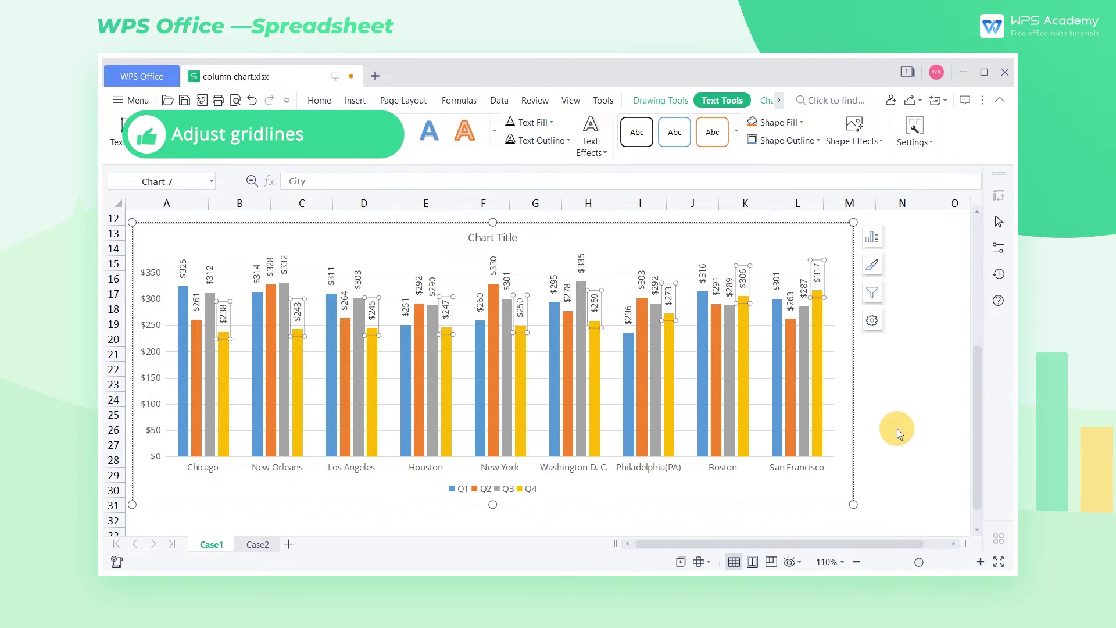
Replace the chart's primary major horizontal gridlines with primary major vertical gridlines.
click(846, 445)
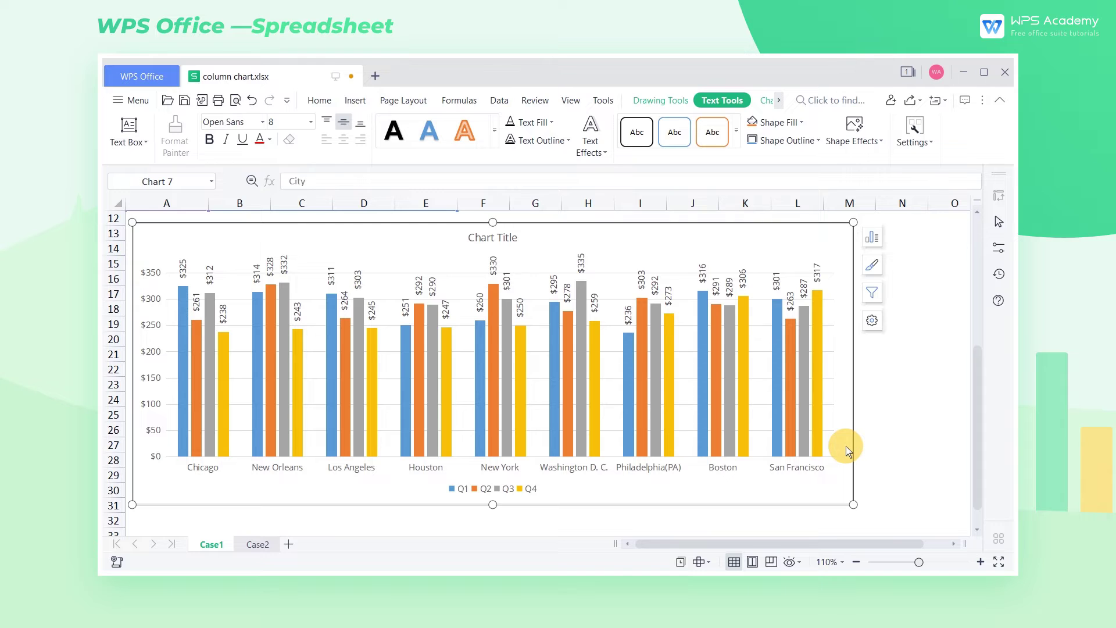
click(871, 239)
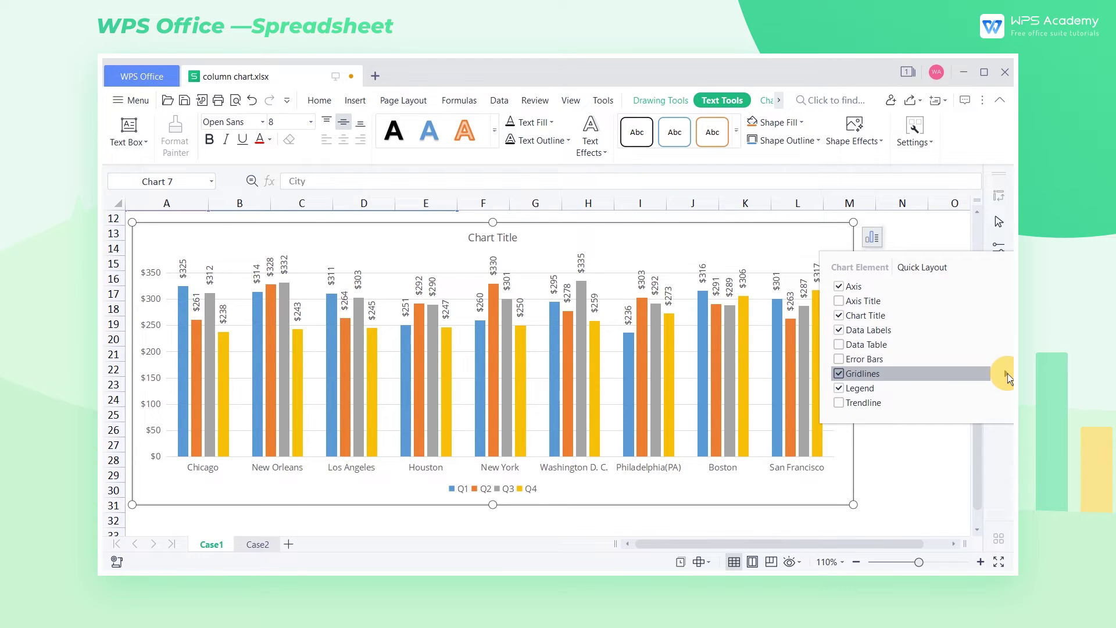
click(1006, 374)
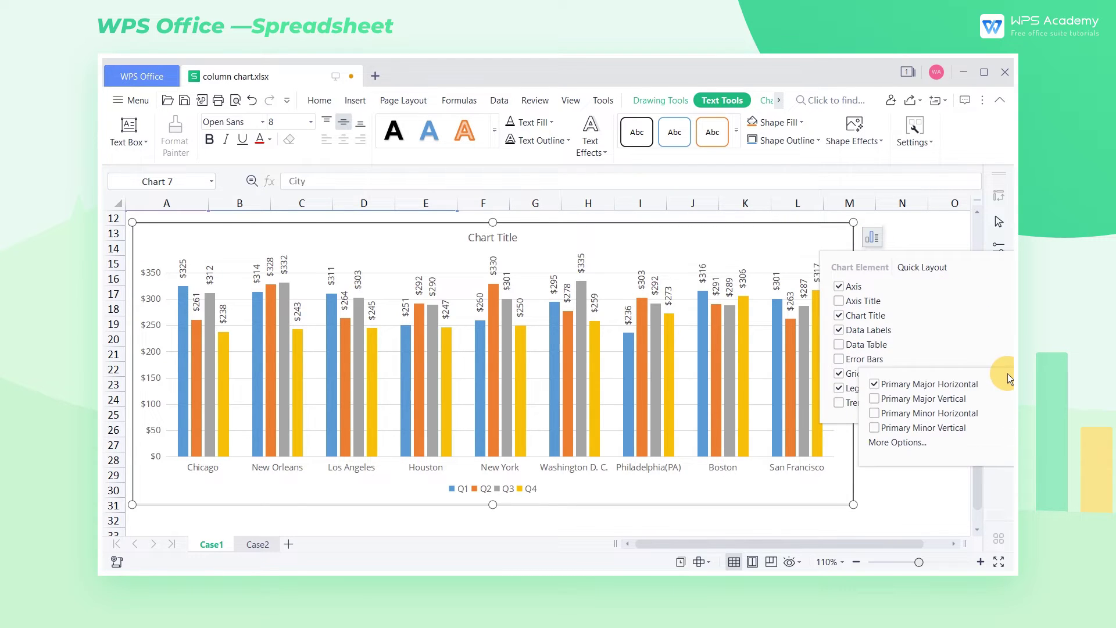
click(874, 383)
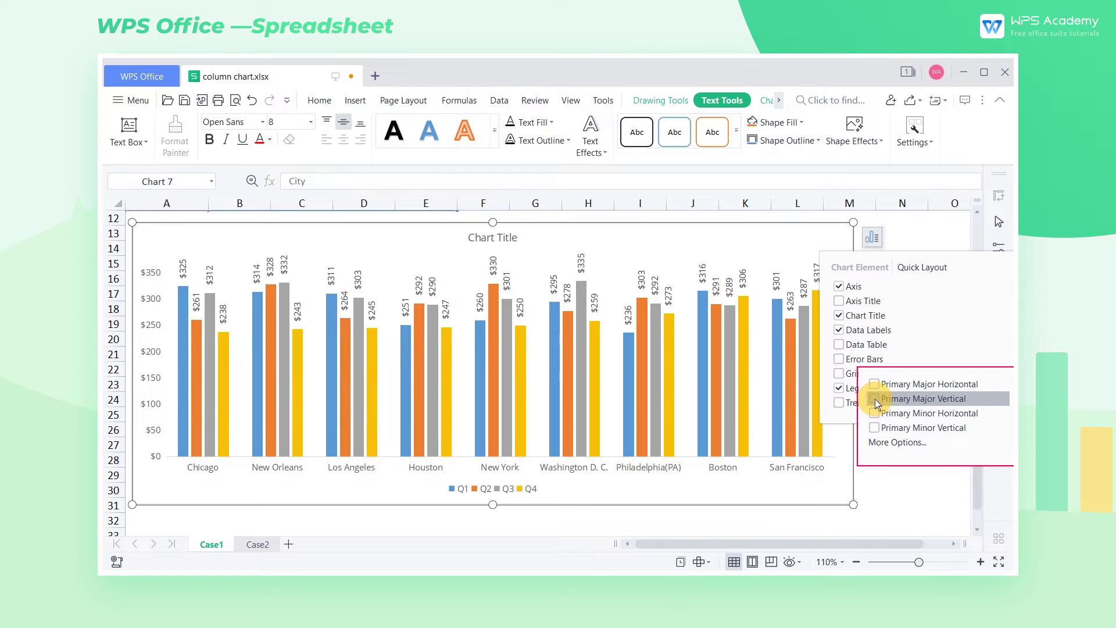
click(876, 401)
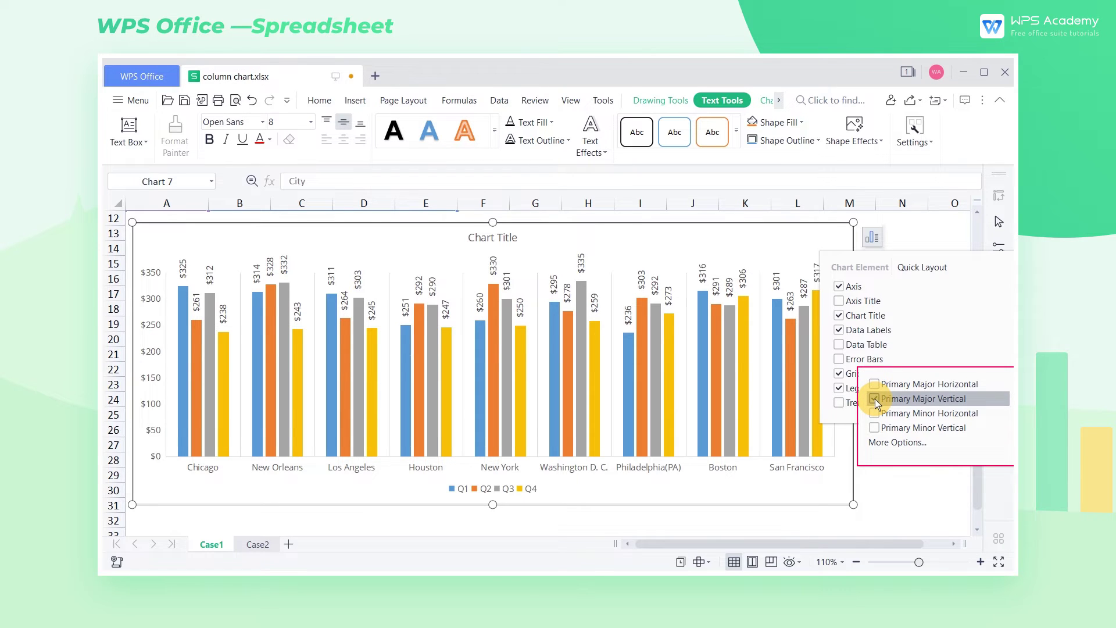
click(873, 238)
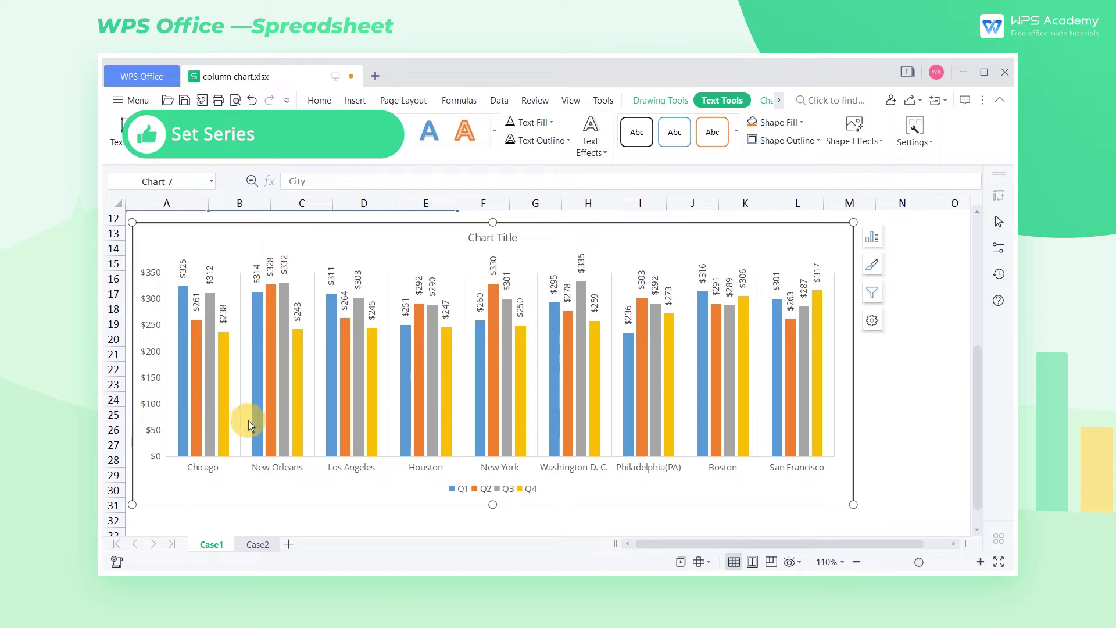
Set the column series overlap to 0% and the gap width to 350%.
click(179, 389)
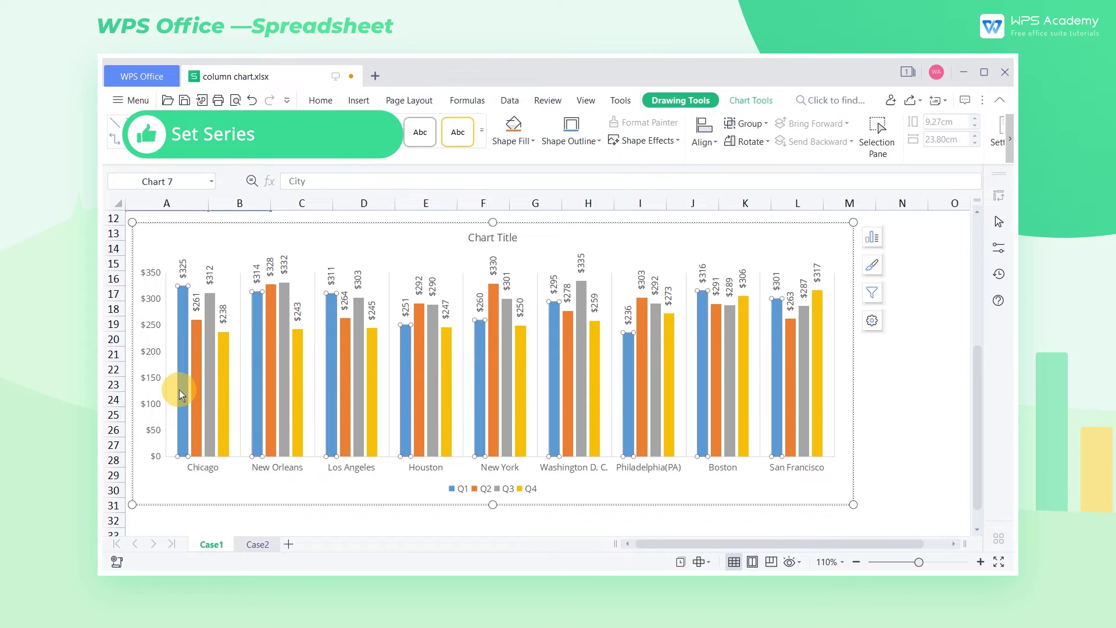
click(874, 321)
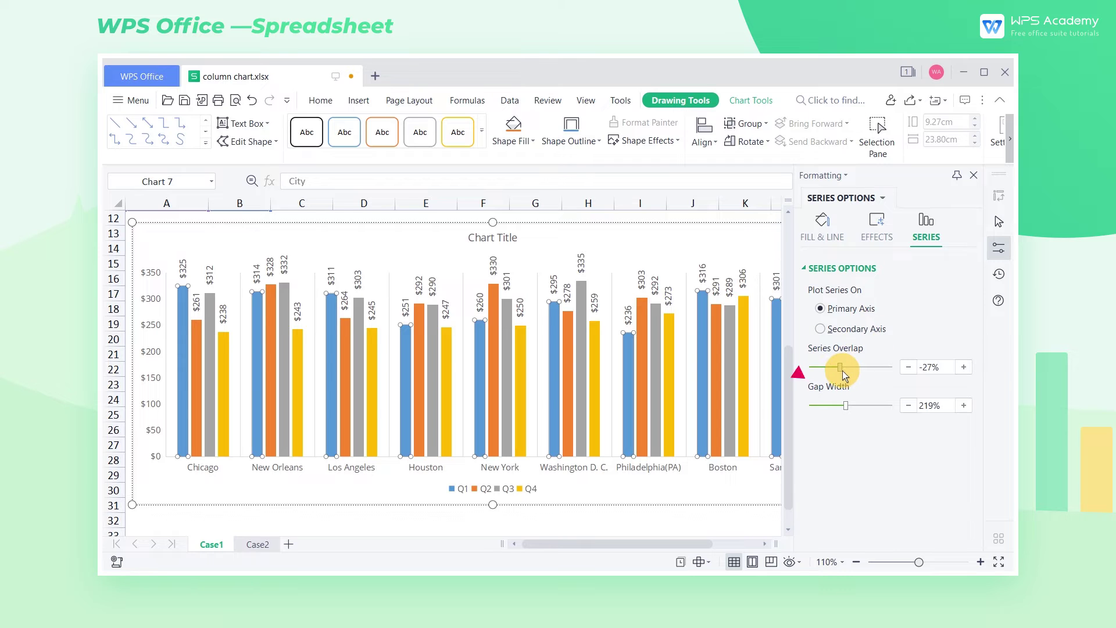
mouse_move(841, 370)
mouse_down()
mouse_move(860, 371)
mouse_move(842, 371)
mouse_up()
text(0)
click(945, 405)
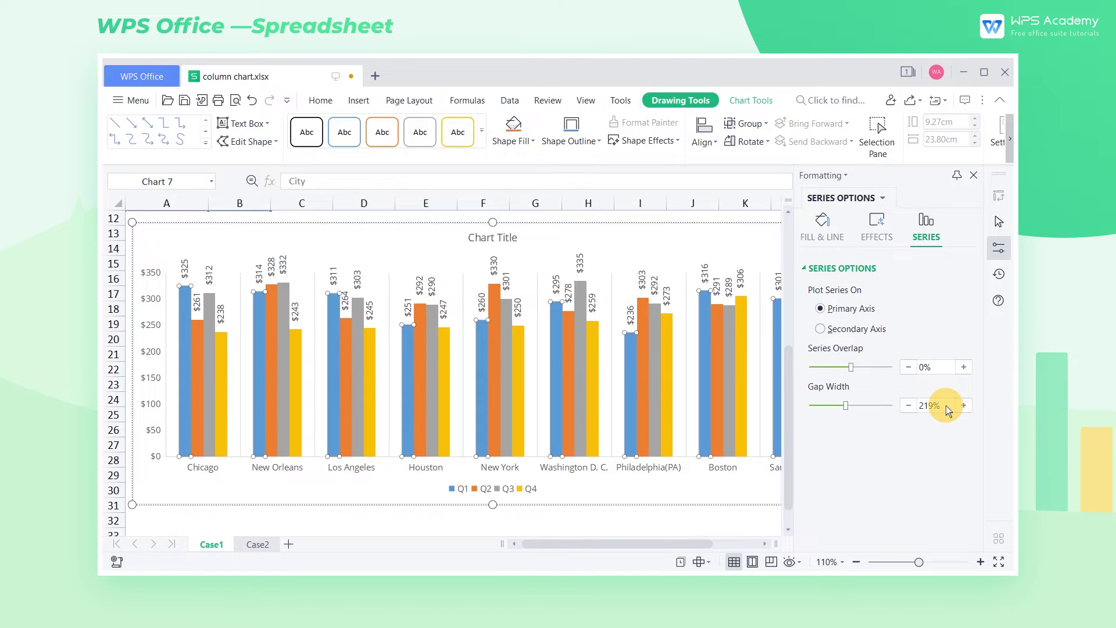
text(350)
click(854, 449)
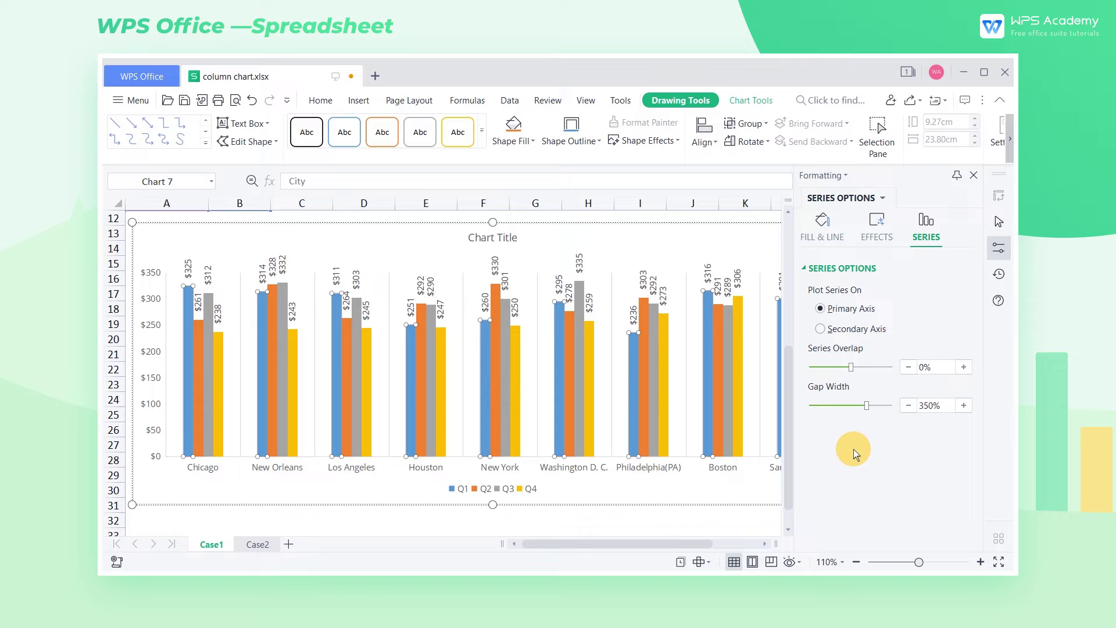
click(974, 175)
click(846, 486)
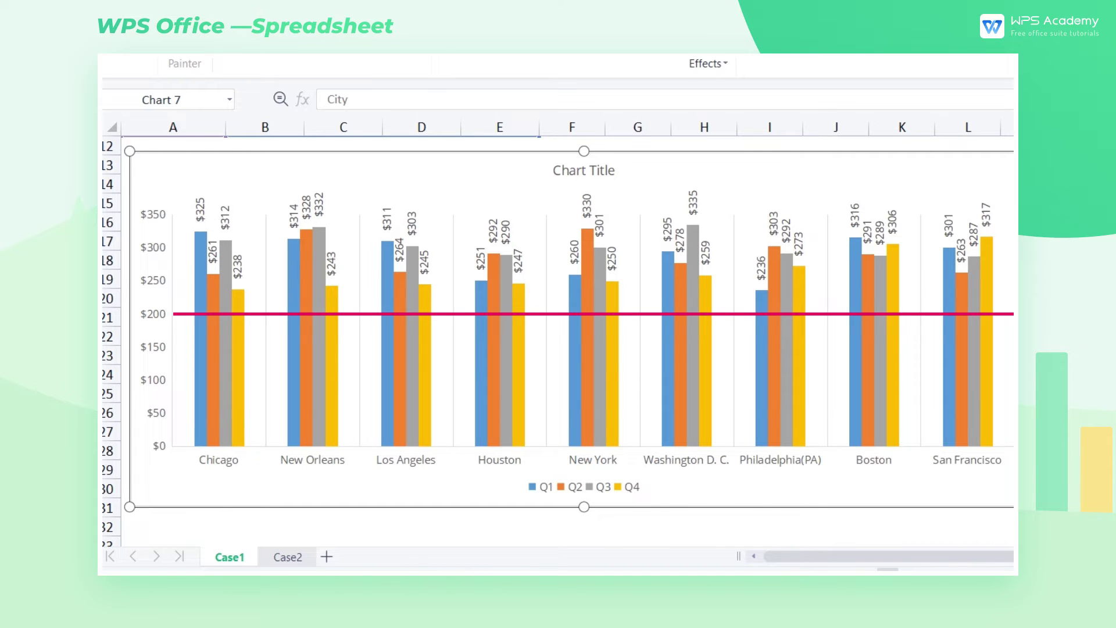
Set the minimum bound of the chart's vertical axis to 200.
click(155, 414)
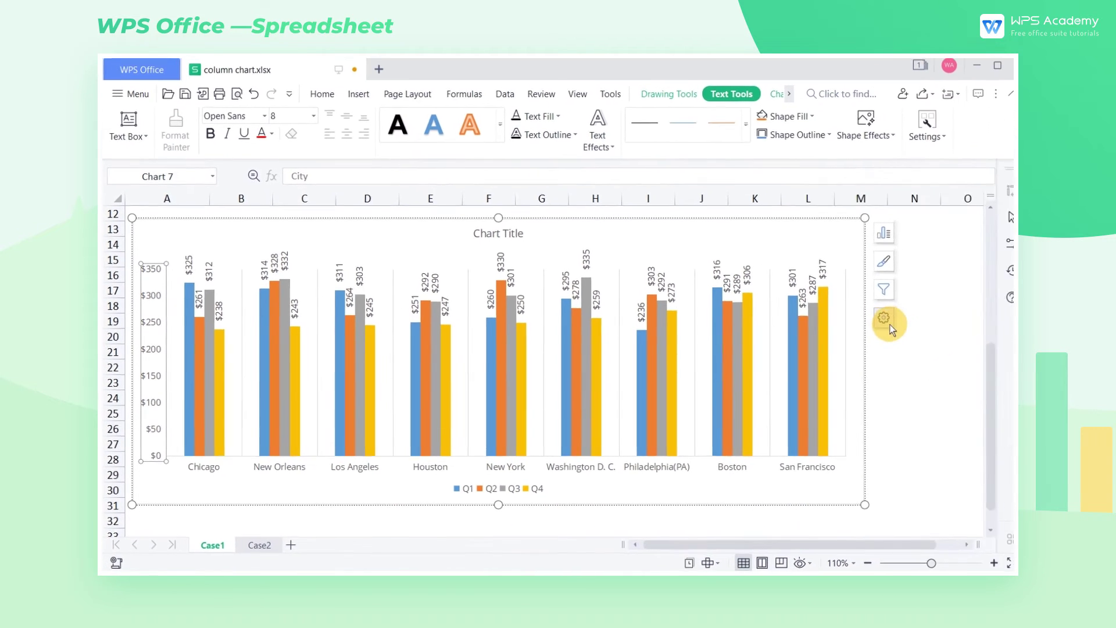
click(887, 321)
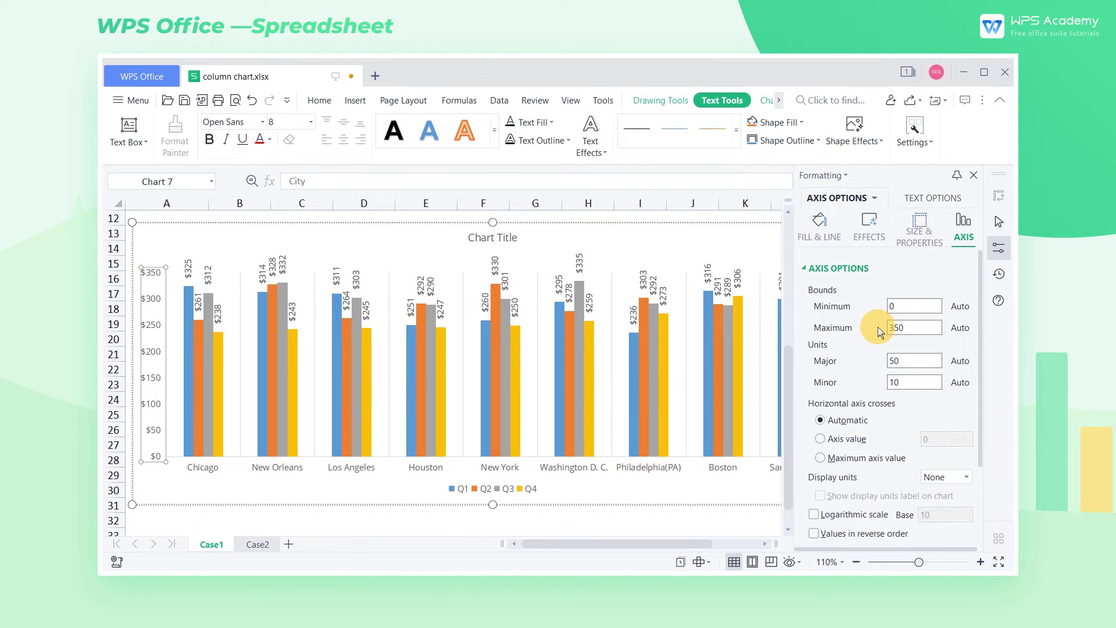
click(904, 308)
text(200)
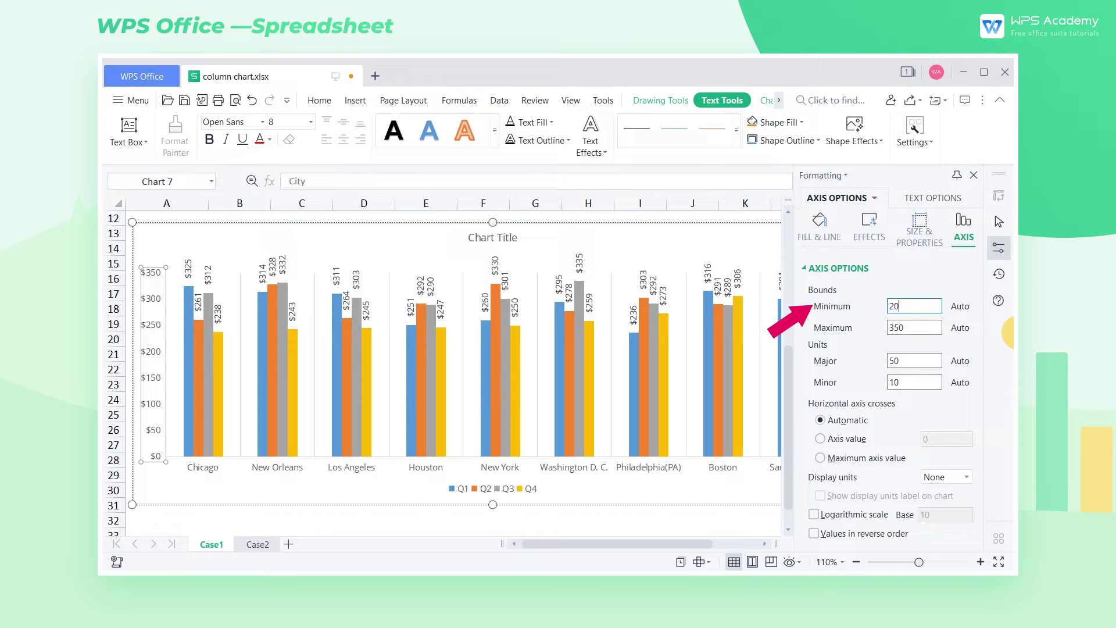
click(937, 316)
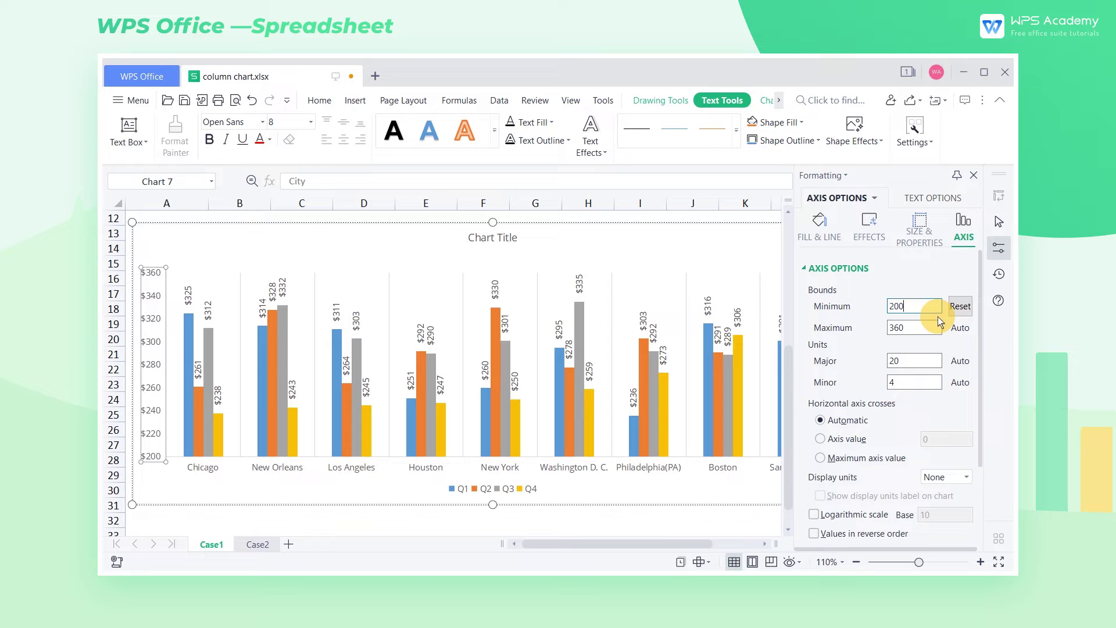
click(973, 175)
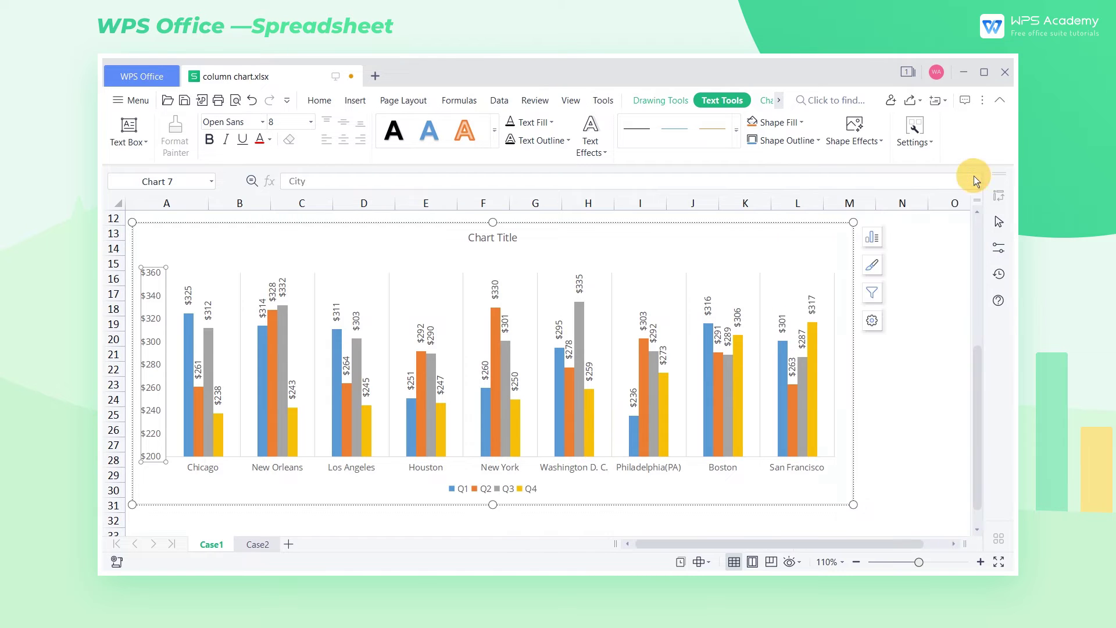
click(926, 430)
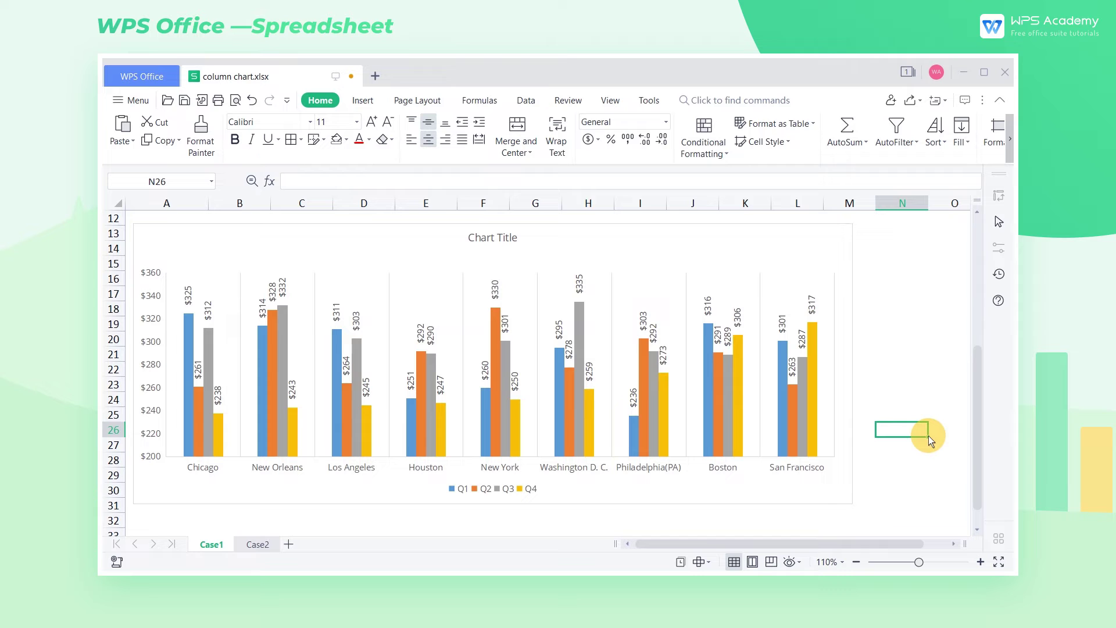
Replace the chart's title with "Regional sales comparison chart".
click(493, 237)
text(Regional sales comparison chart)
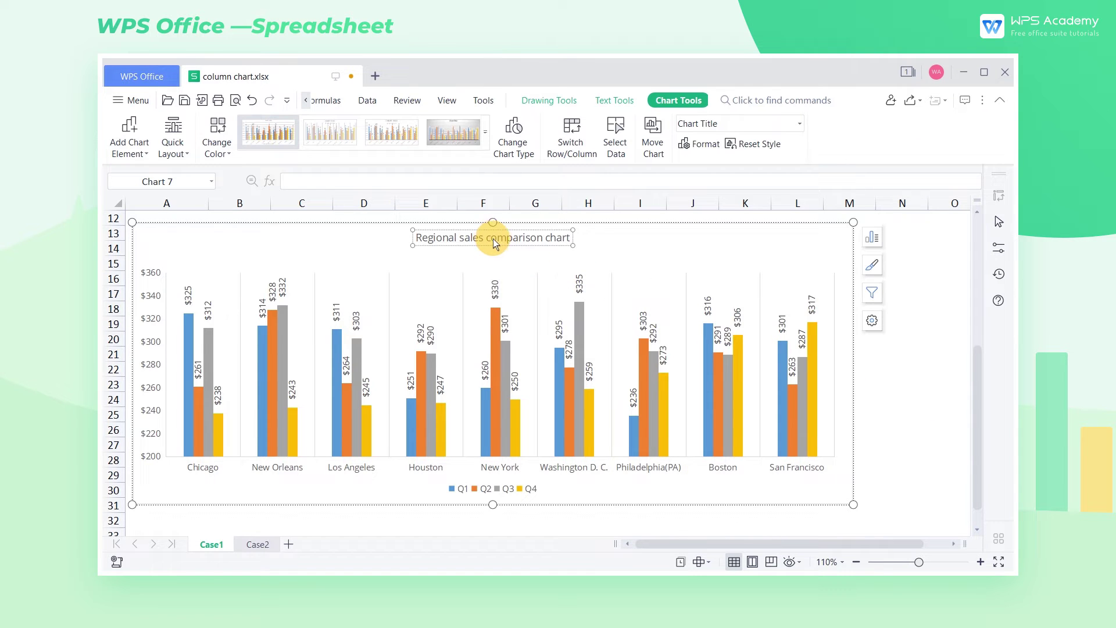
click(607, 244)
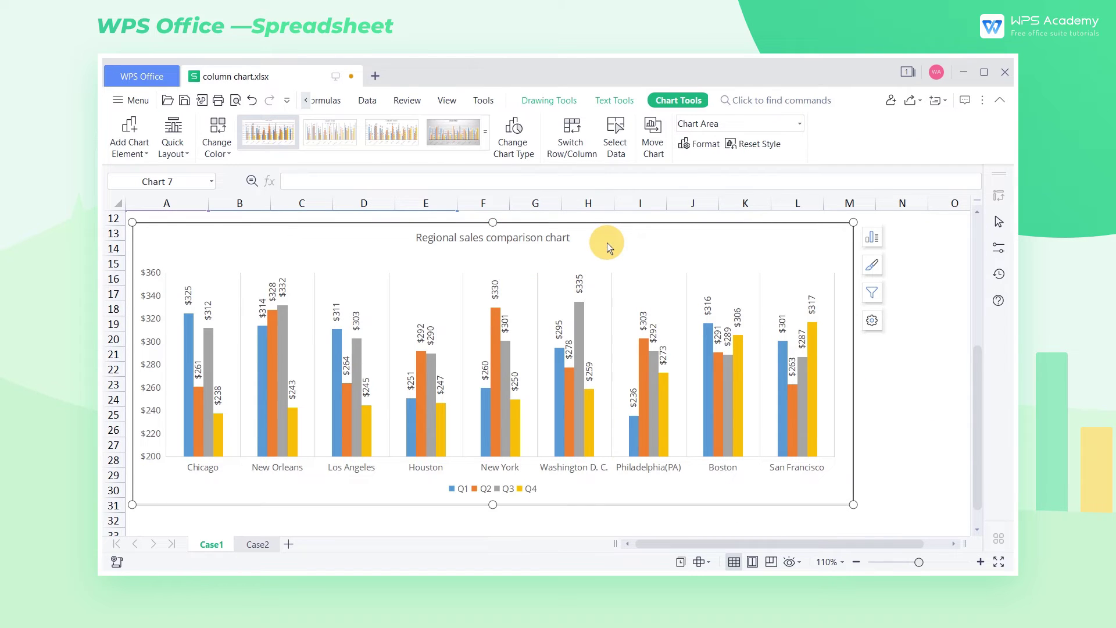
Delete the chart's vertical value axis and restore it by switching the Axis chart element off and on again.
click(156, 276)
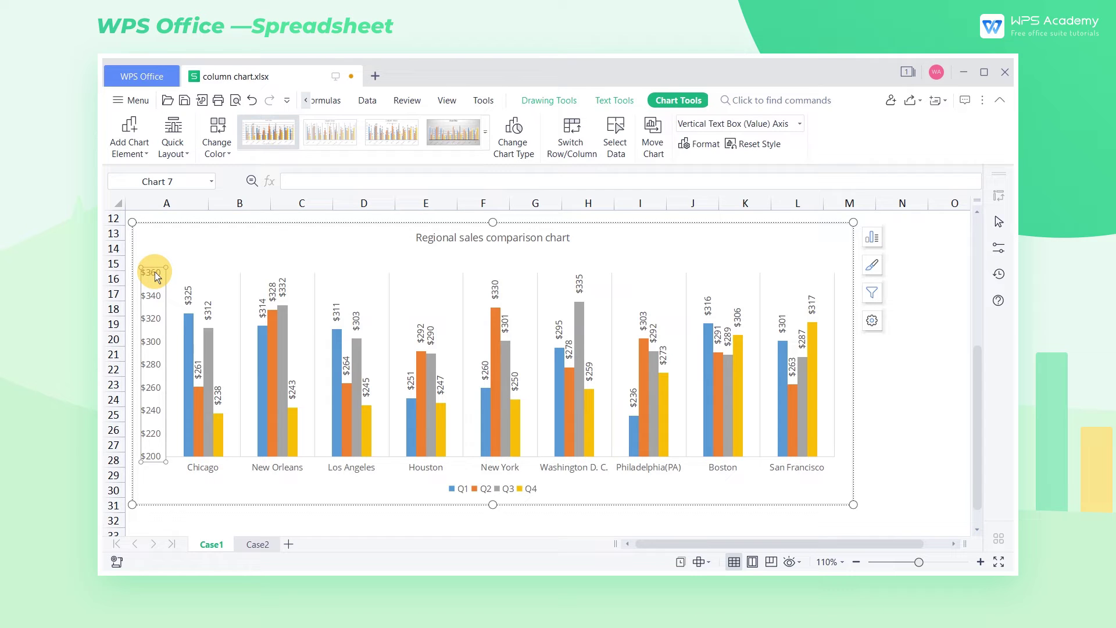
key(Delete)
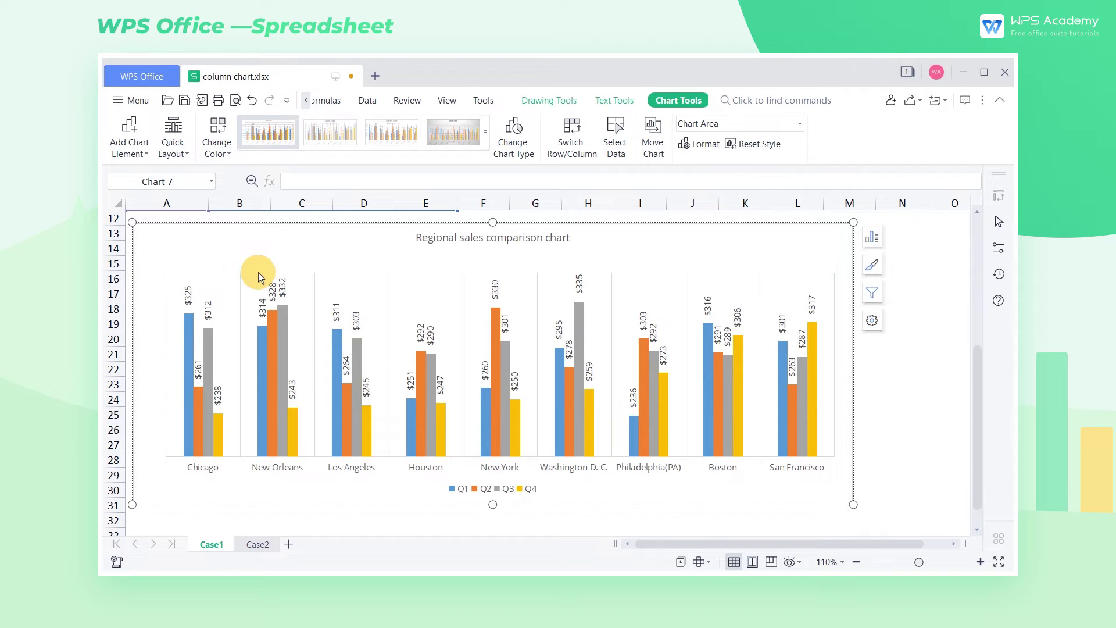
click(875, 240)
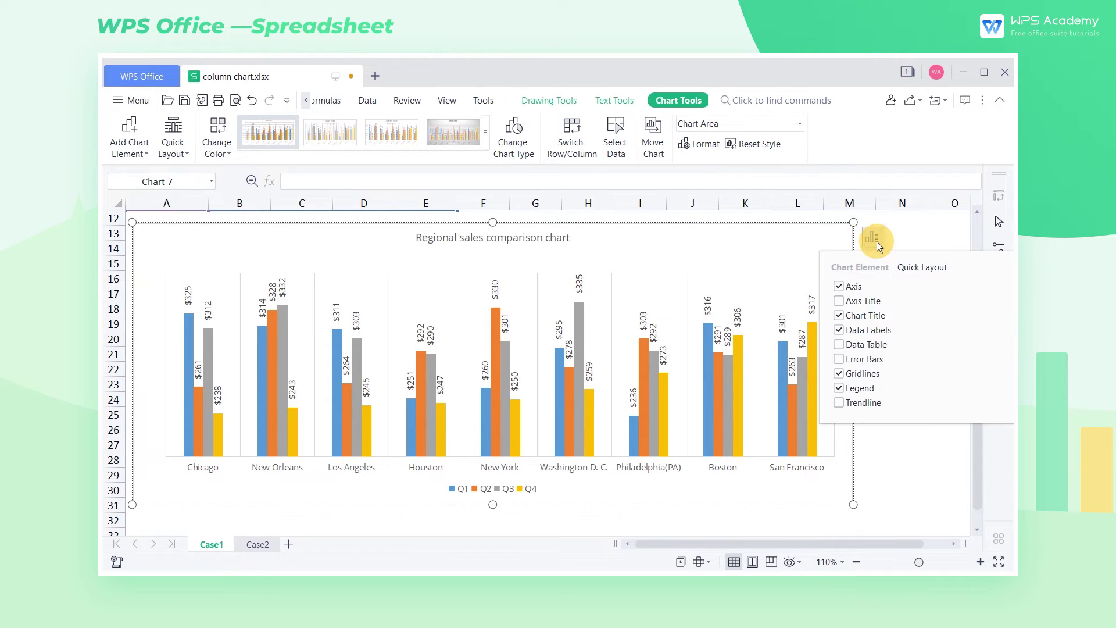
click(843, 290)
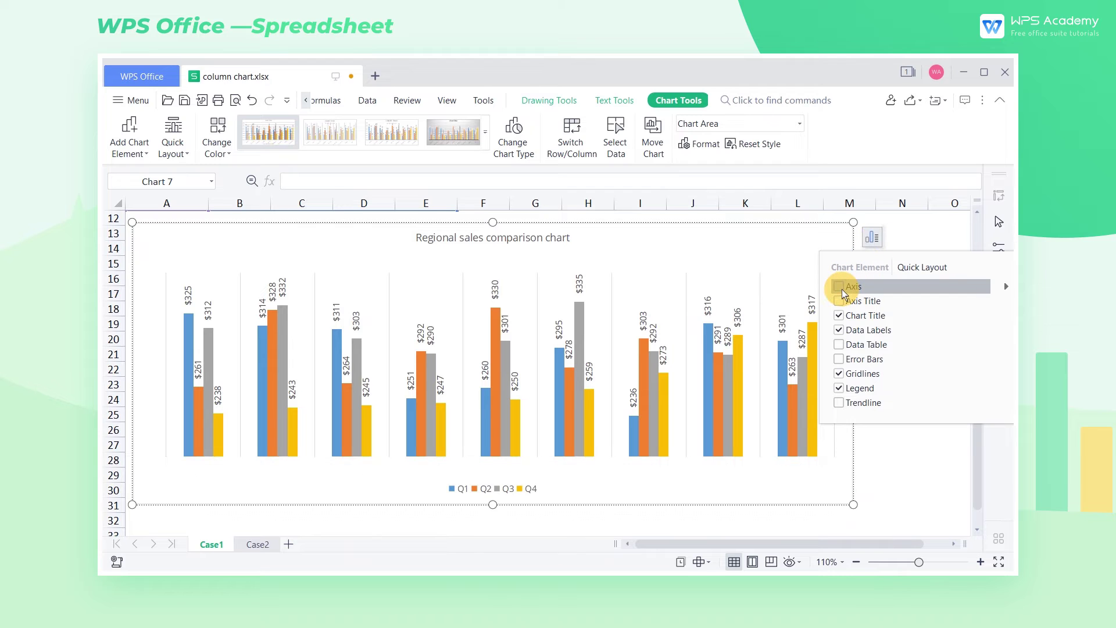
click(843, 289)
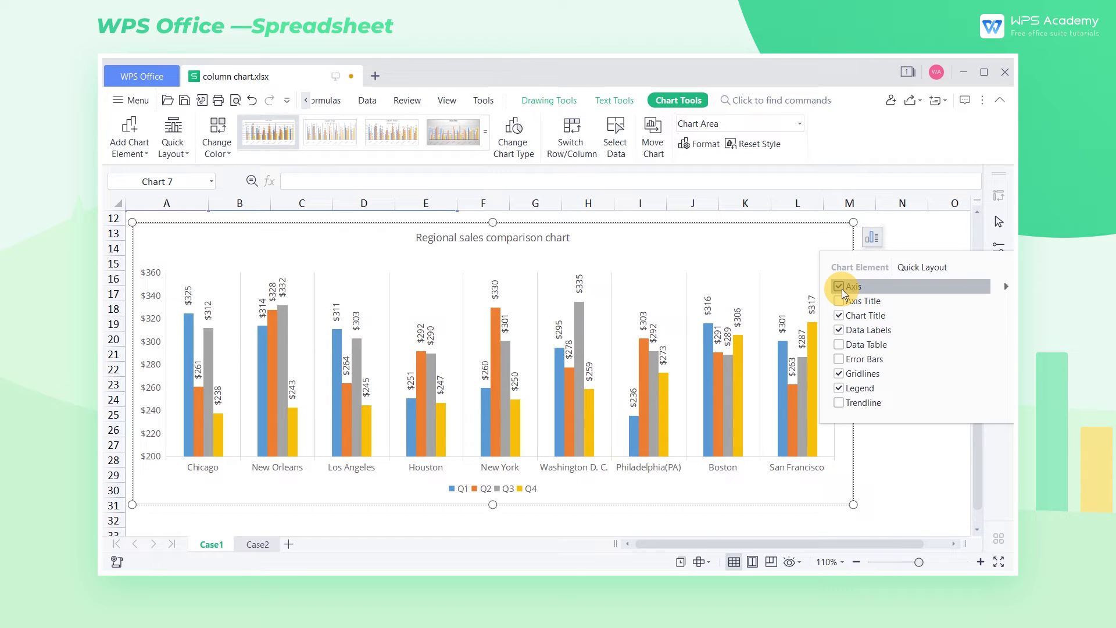
click(1007, 287)
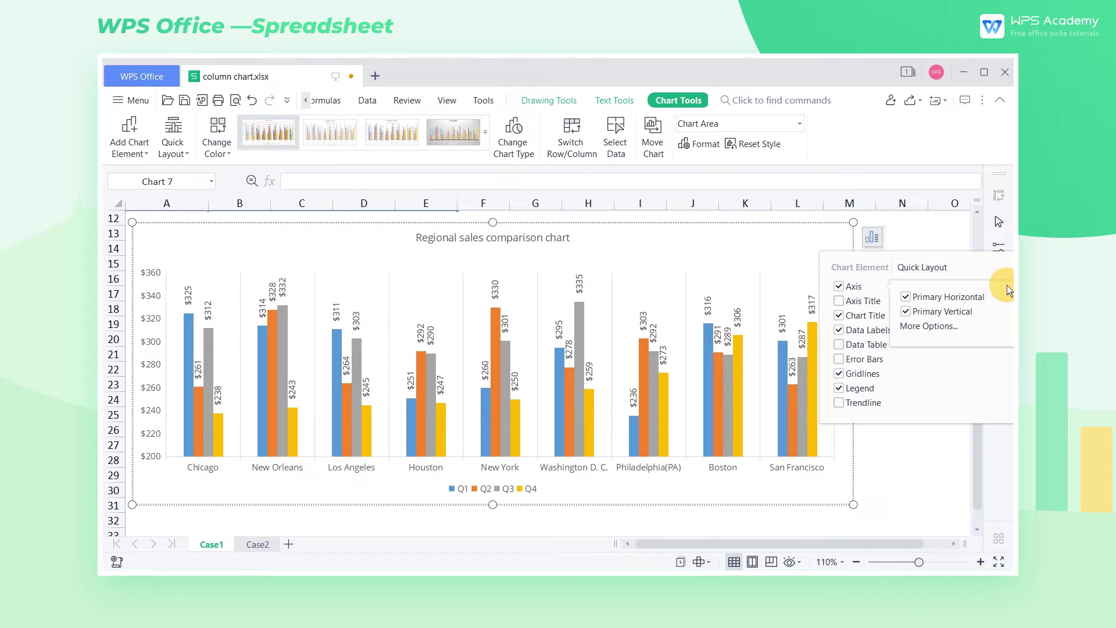
click(873, 240)
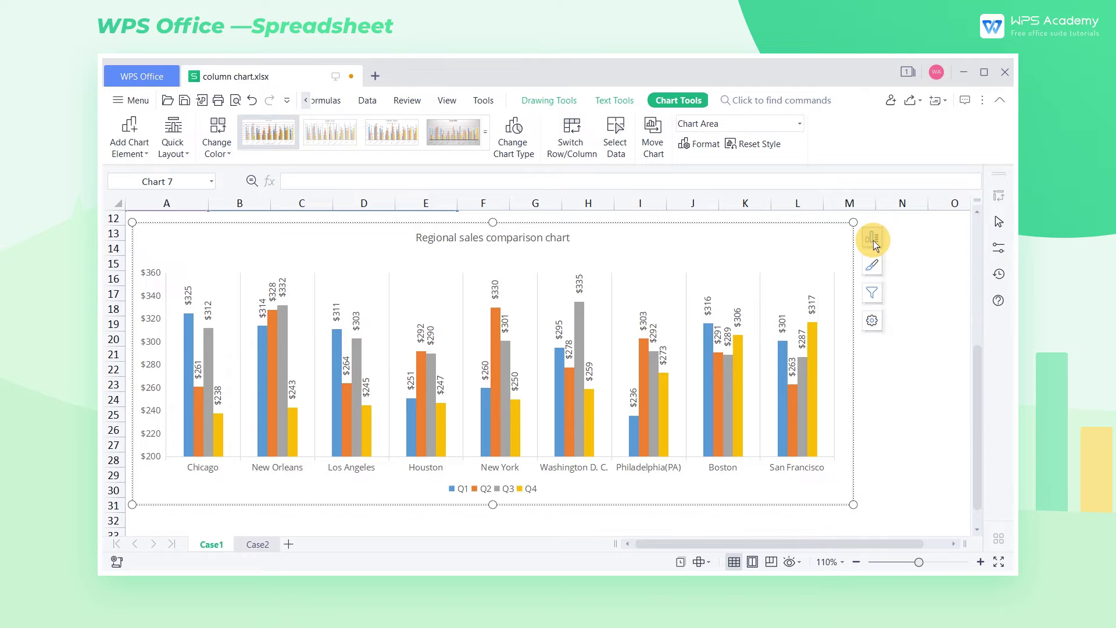
Try the second Colorful palette on the chart, and apply the third Colorful palette starting with orange, yellow and green instead.
click(214, 146)
click(266, 235)
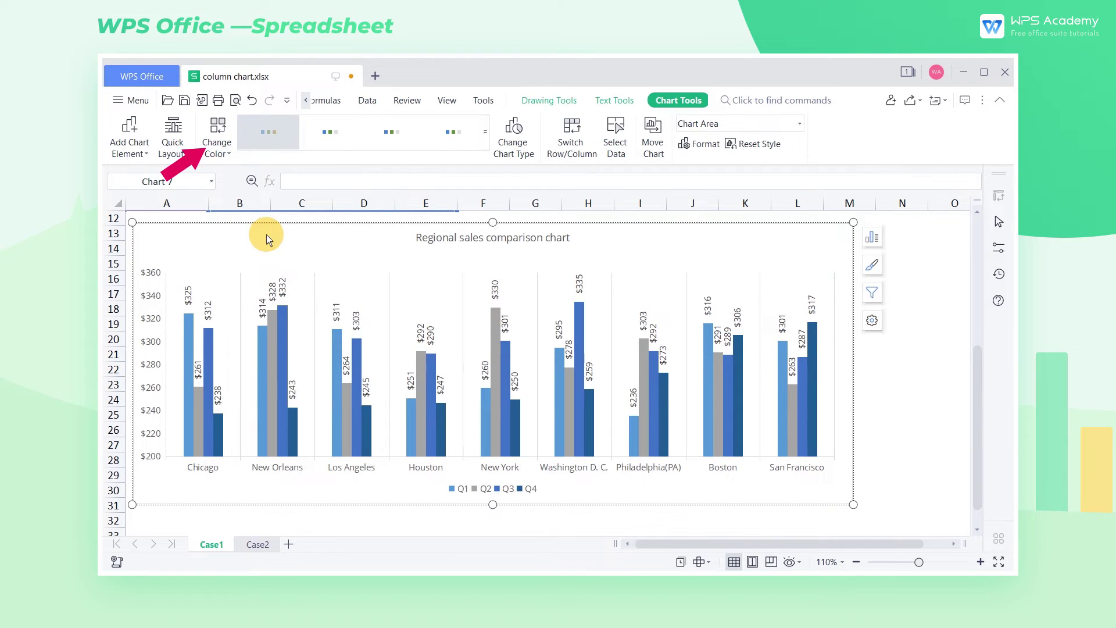
click(222, 152)
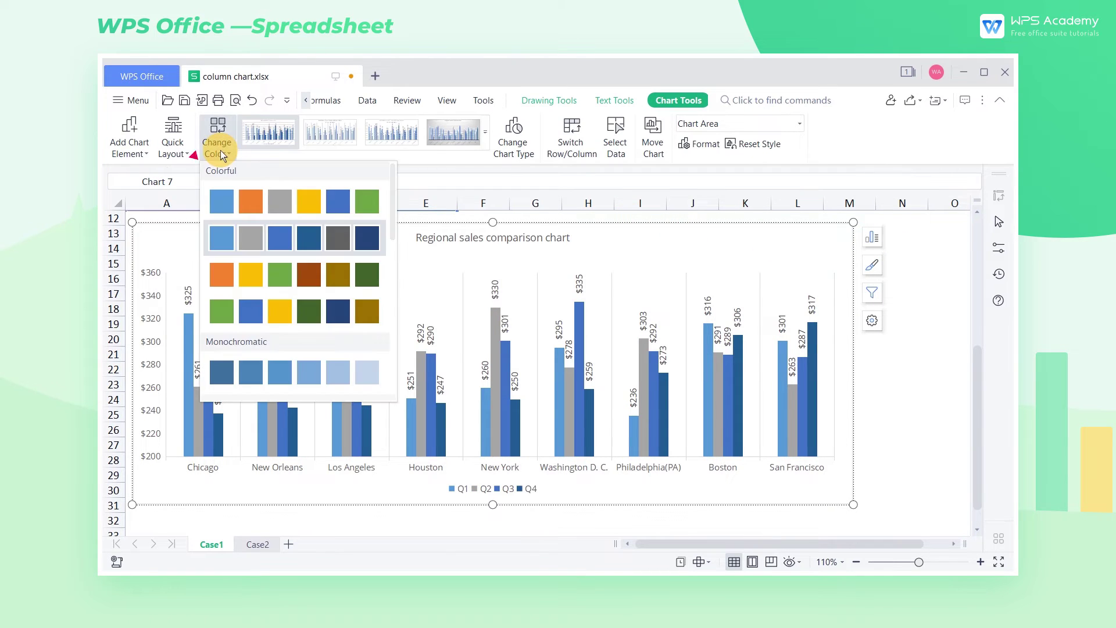
click(276, 273)
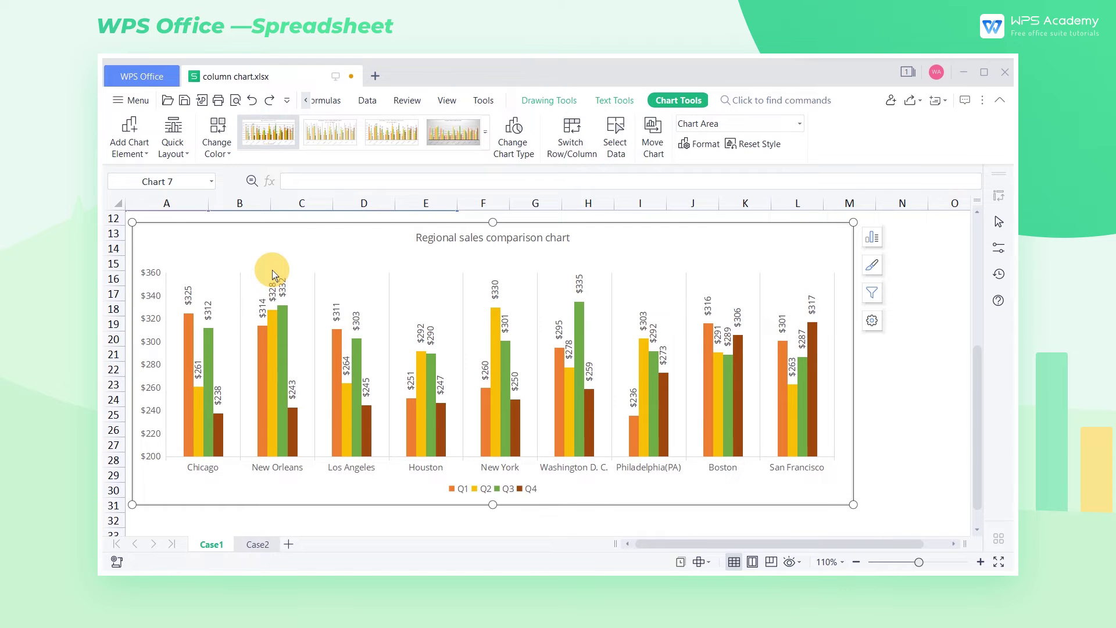
Open the fill settings of the Q3 column series and browse the trending colour palettes on the Coolors website.
click(208, 349)
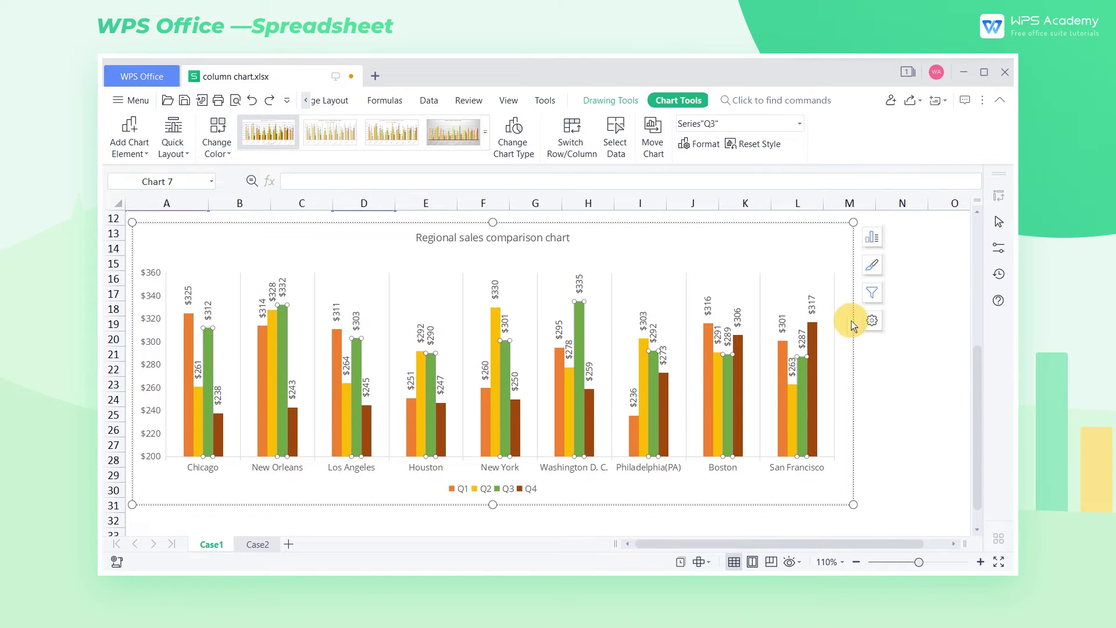
click(872, 320)
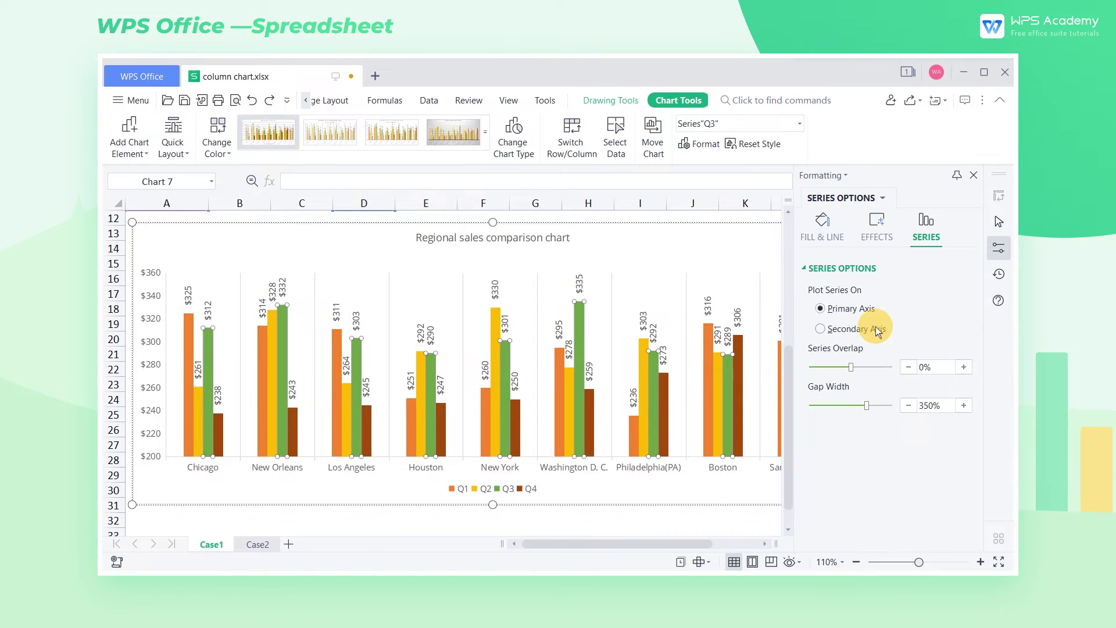
click(822, 227)
click(968, 424)
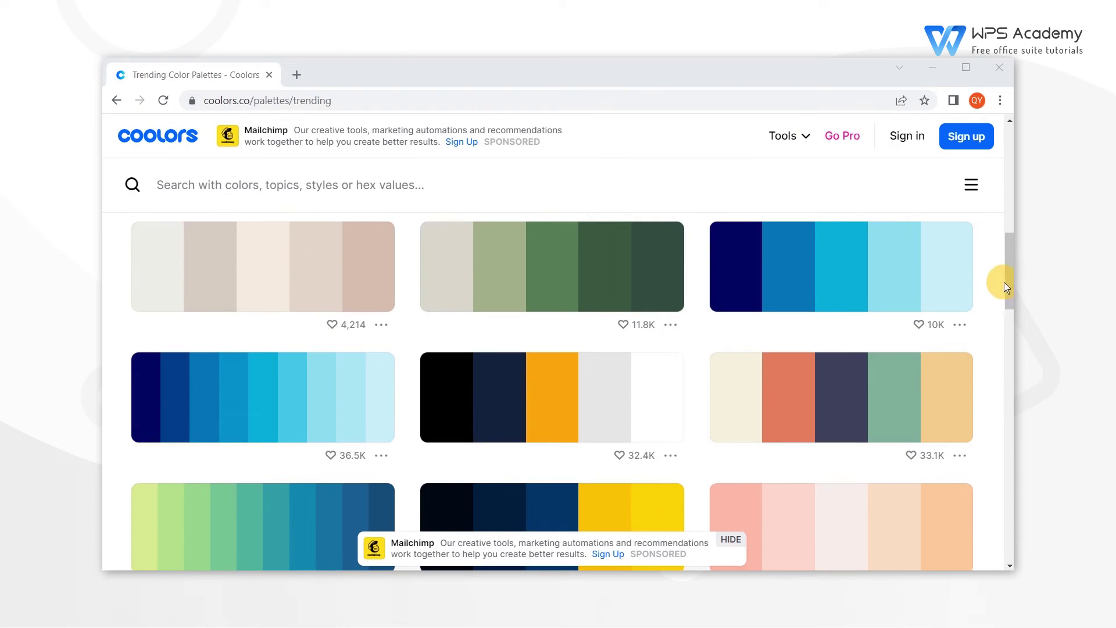
drag(1006, 274, 1006, 356)
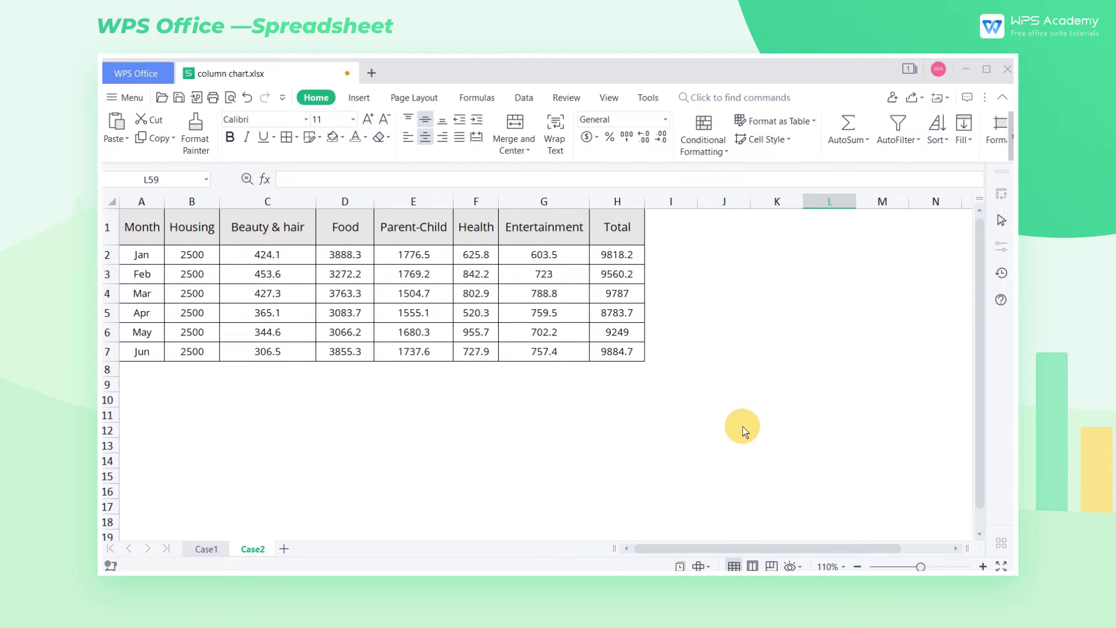
Insert a Stacked Column chart from A1:G7 on the Case2 sheet, using the second preset in the gallery's second row.
drag(139, 228, 561, 349)
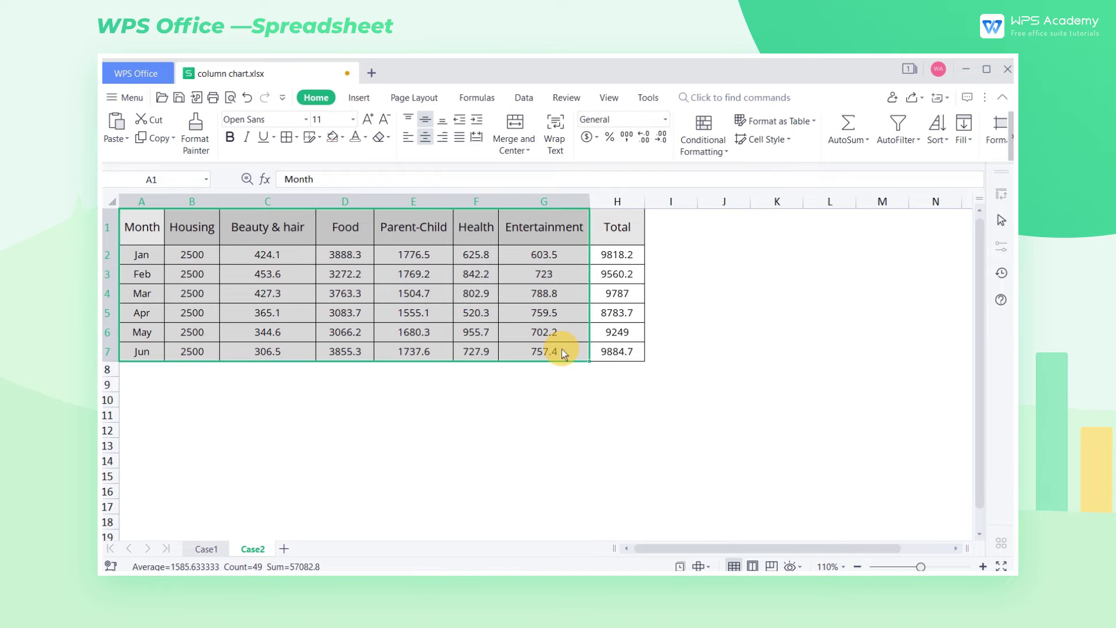
click(359, 98)
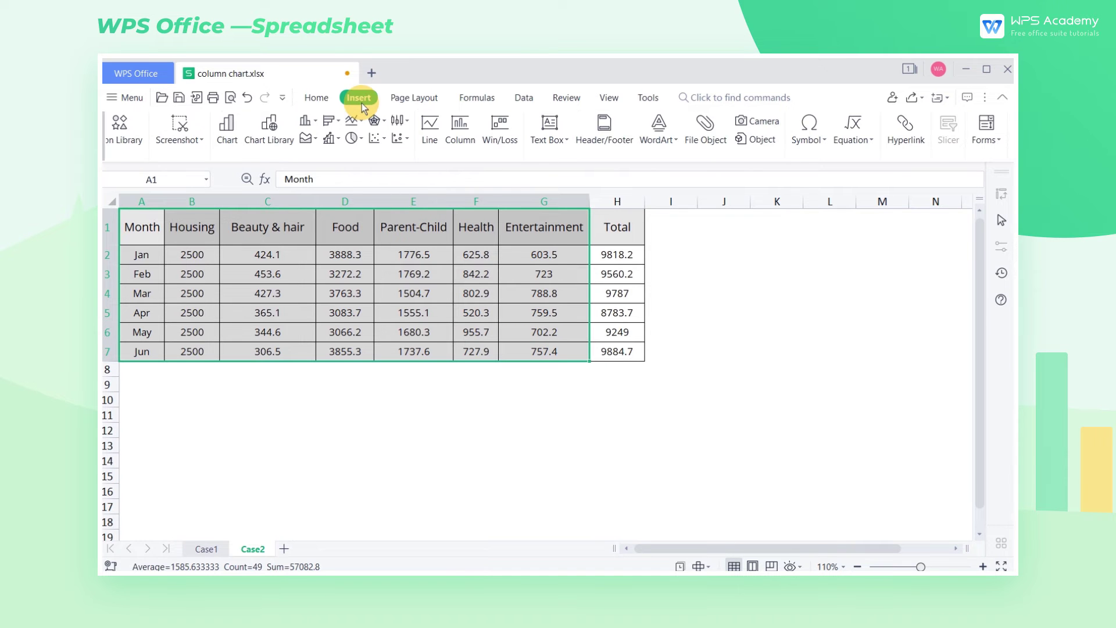
click(226, 131)
click(437, 144)
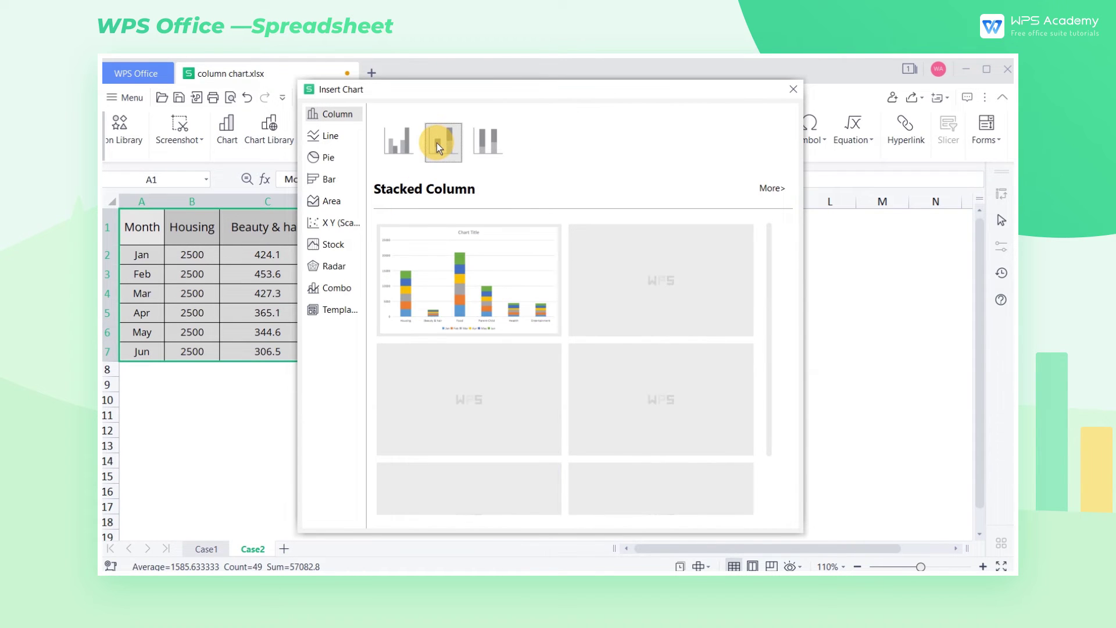
click(665, 409)
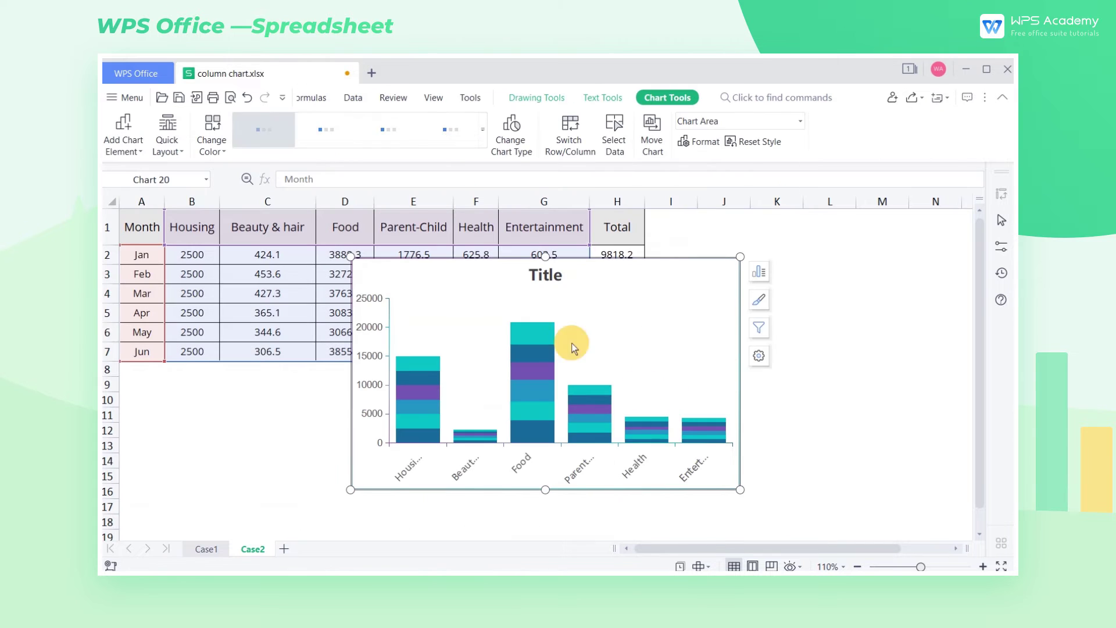
Place the stacked column chart below the data table and enlarge it to about 19 cm wide by 9.4 cm high.
drag(490, 268, 267, 382)
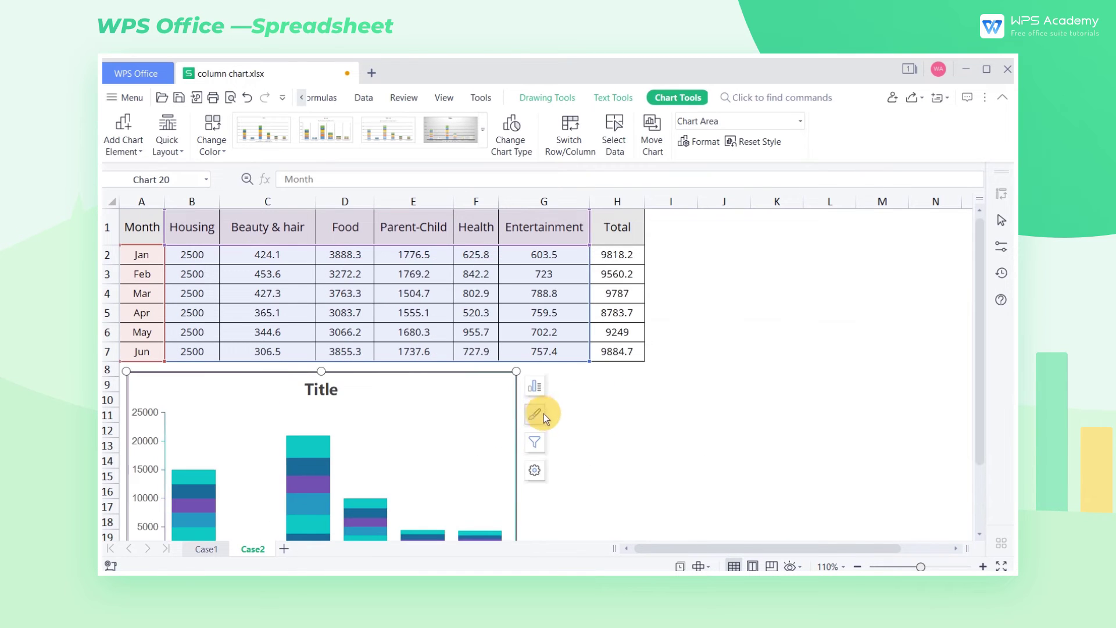
scroll(543, 413, down, 3)
drag(517, 486, 710, 542)
Extend the stacked chart's plot area upward to just below the title.
click(519, 298)
drag(425, 288, 426, 254)
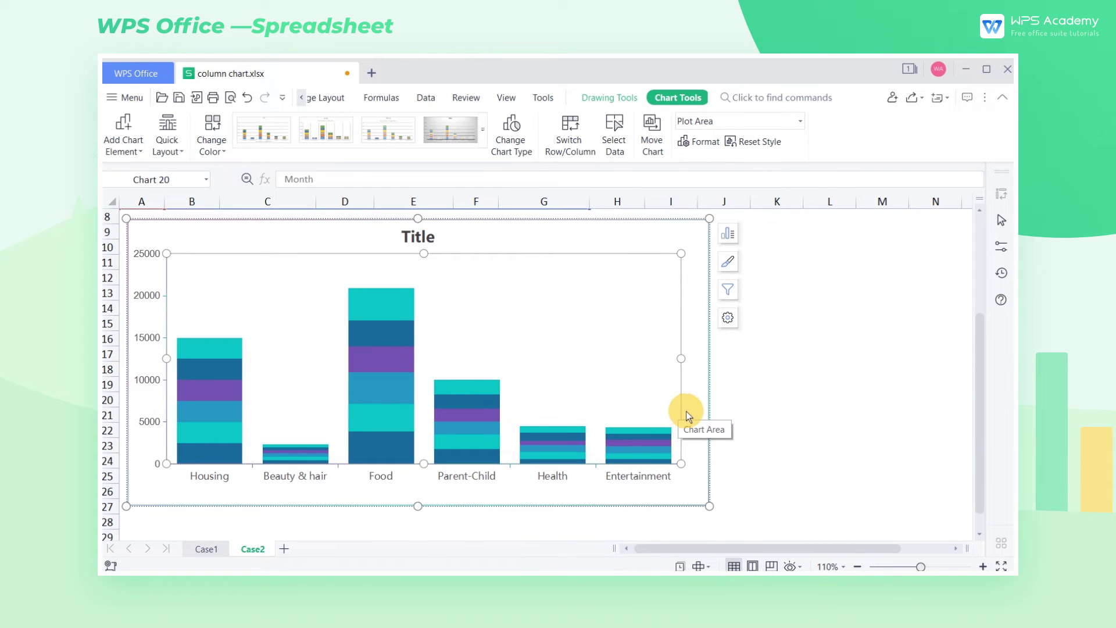
click(827, 417)
Switch the stacked chart's rows and columns so that the months Jan to Jun form the horizontal axis.
scroll(822, 417, up, 3)
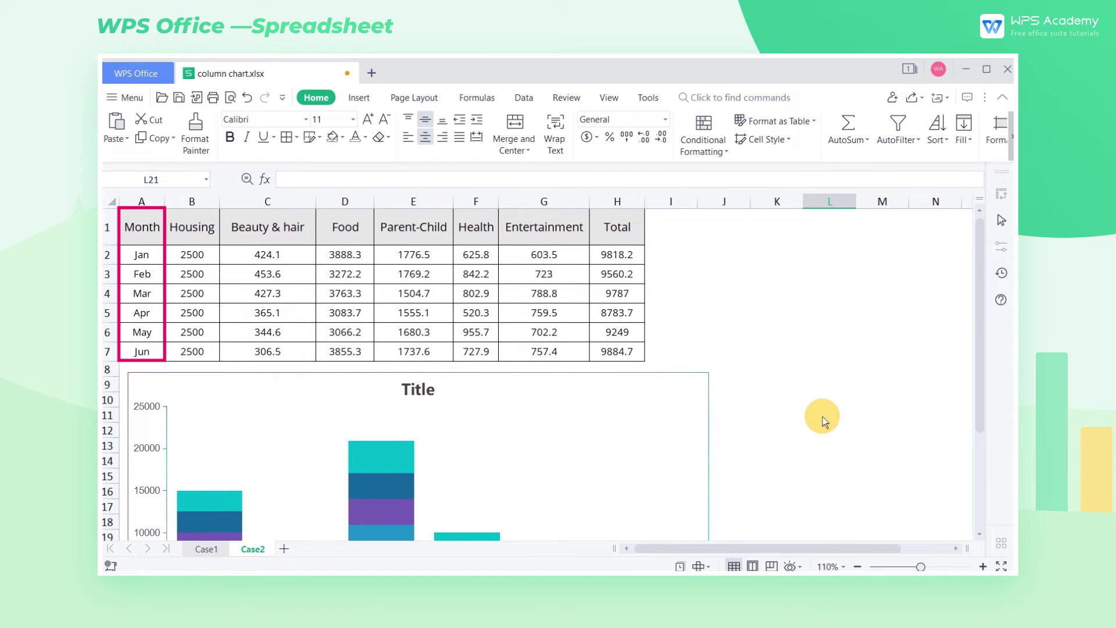
scroll(822, 417, down, 2)
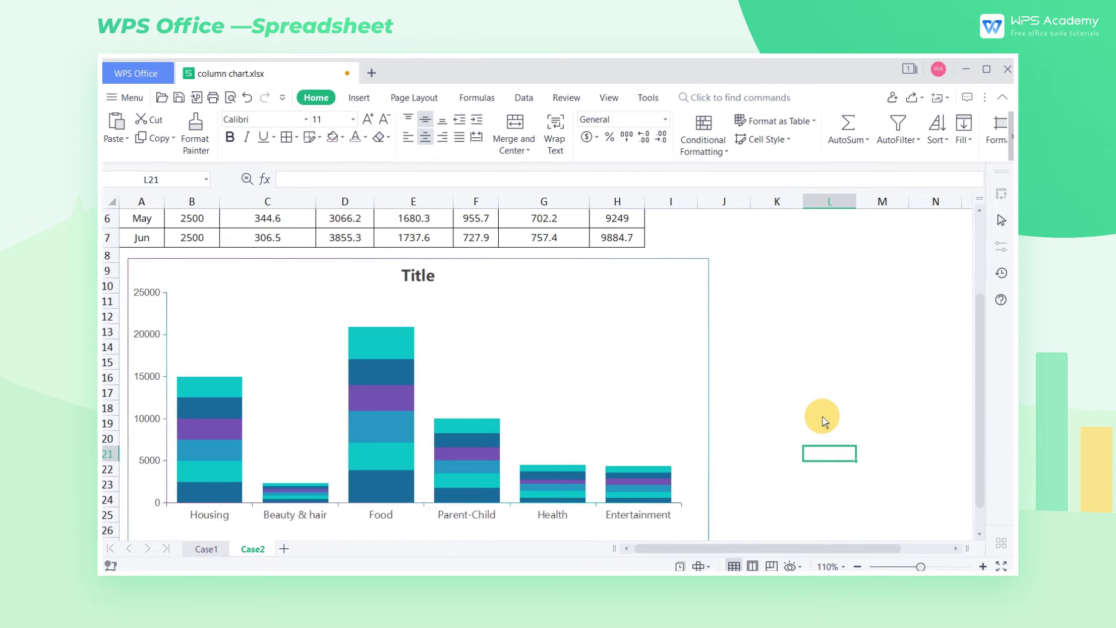
scroll(822, 417, down, 1)
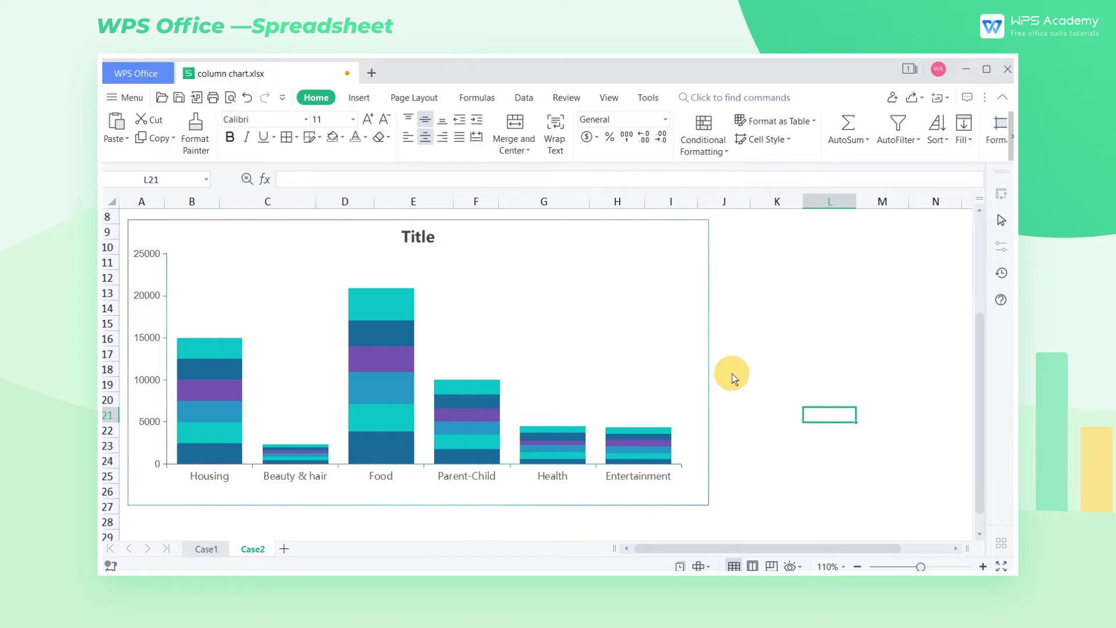
click(658, 292)
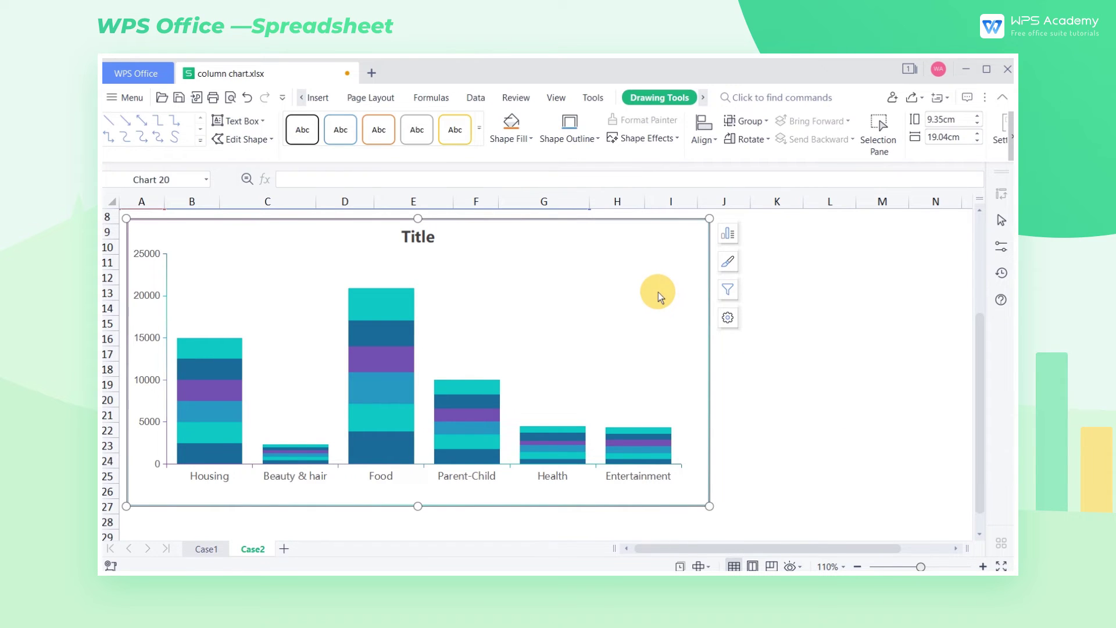
click(703, 98)
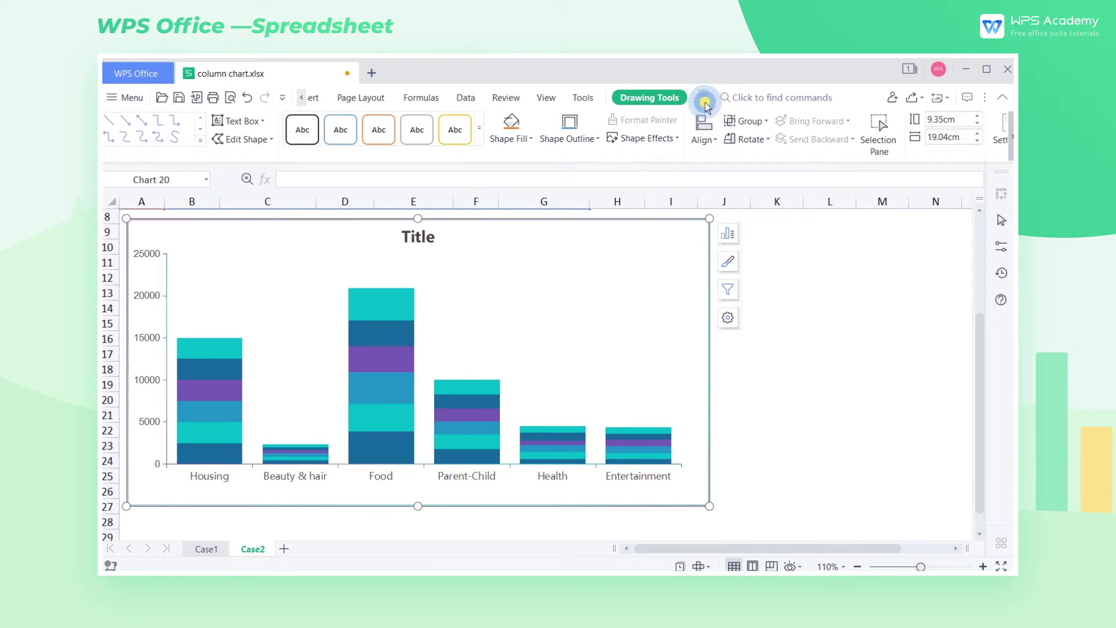
click(680, 98)
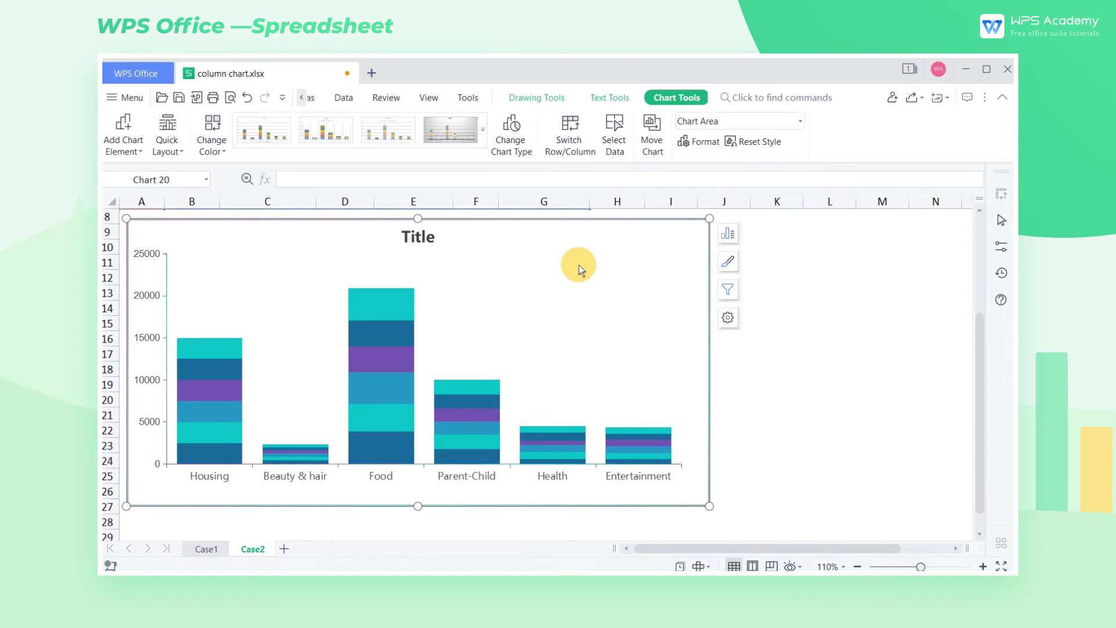
click(581, 155)
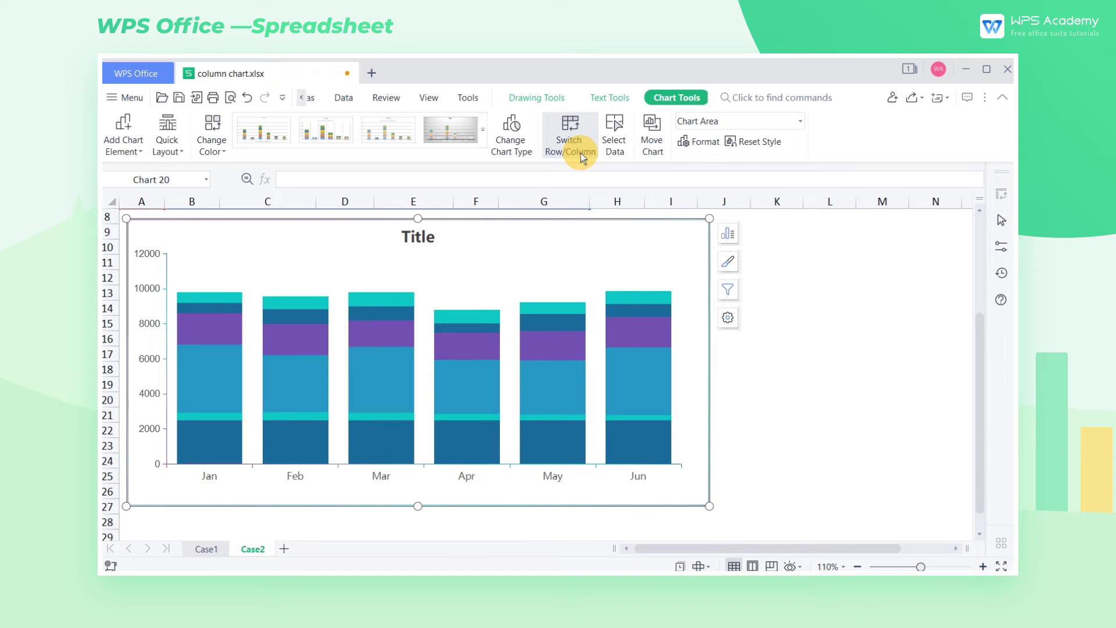
Reorder the stacked chart's data series so that Food comes first, Housing second and Parent-Child third, ahead of Beauty & hair.
click(624, 143)
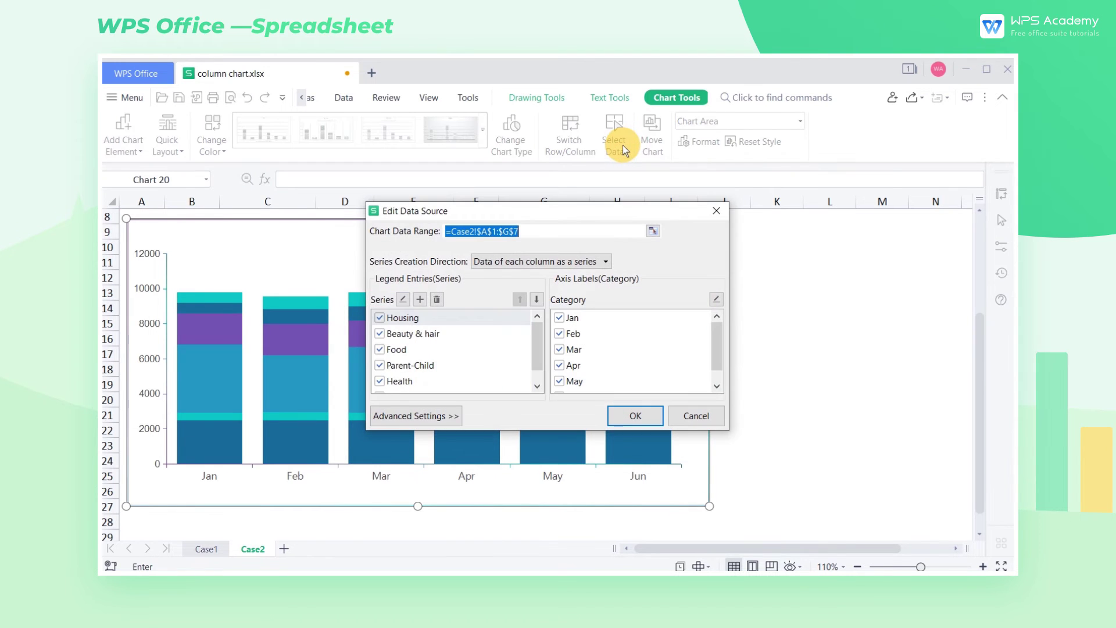
drag(591, 210, 832, 210)
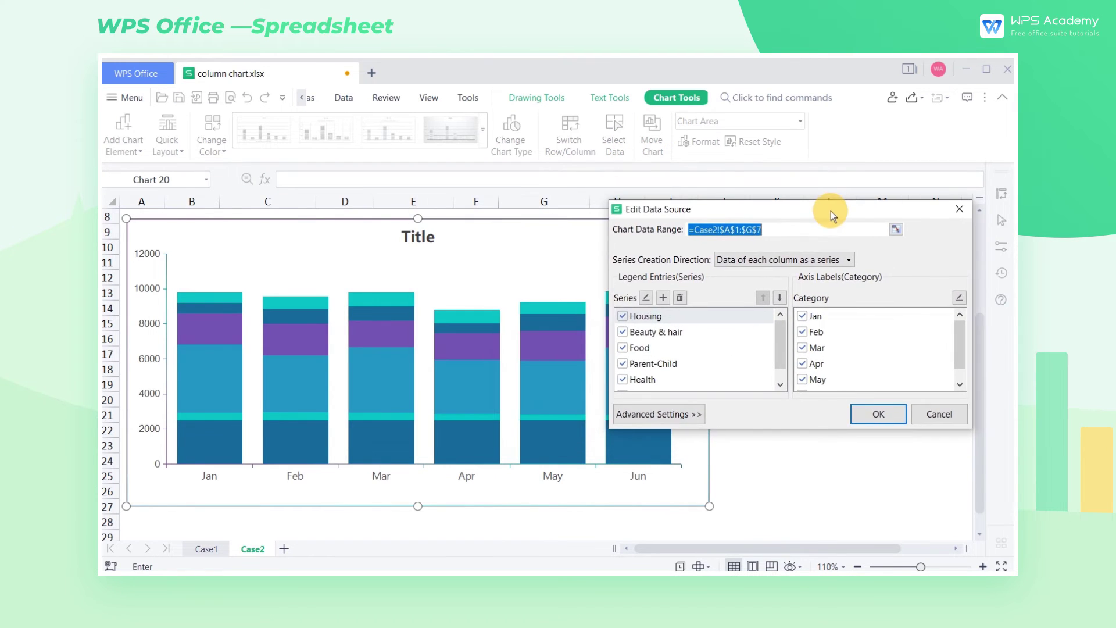
click(646, 349)
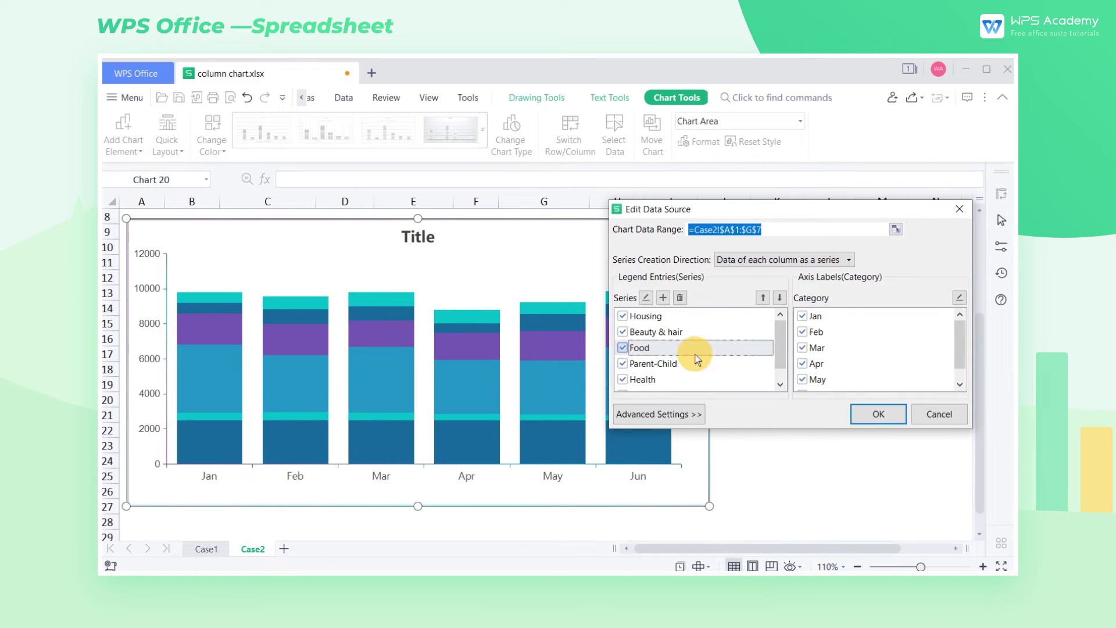
click(764, 298)
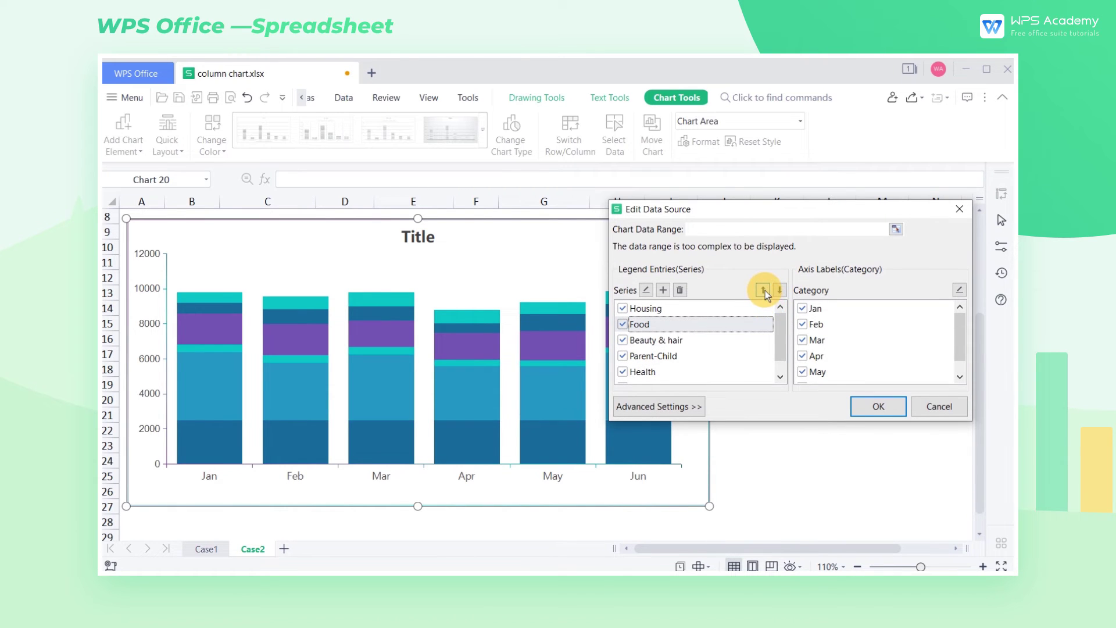
click(763, 291)
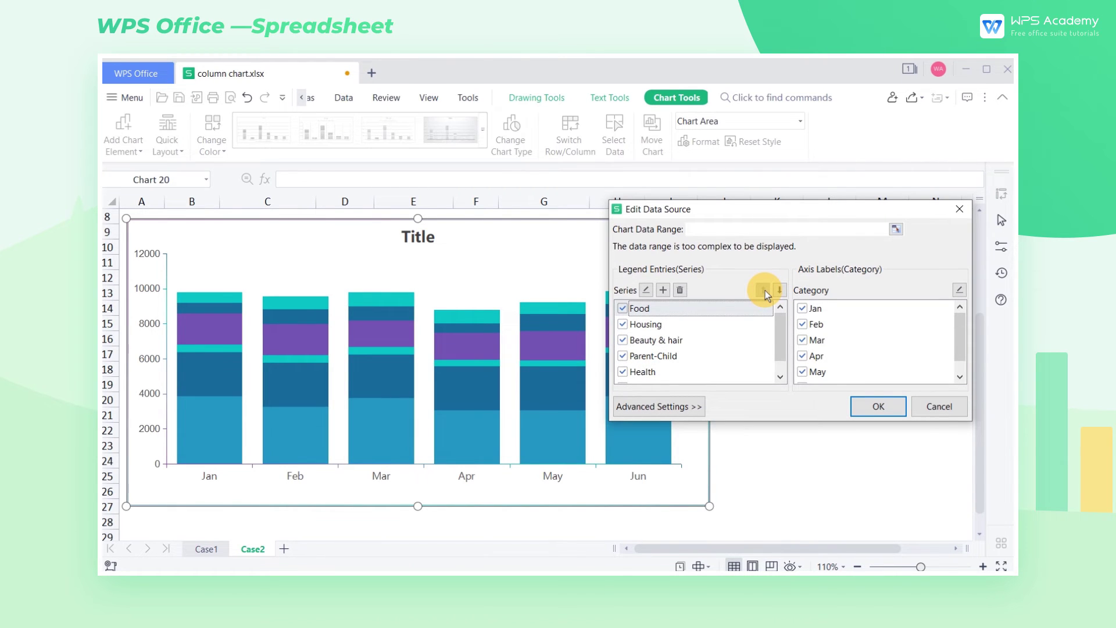
click(682, 355)
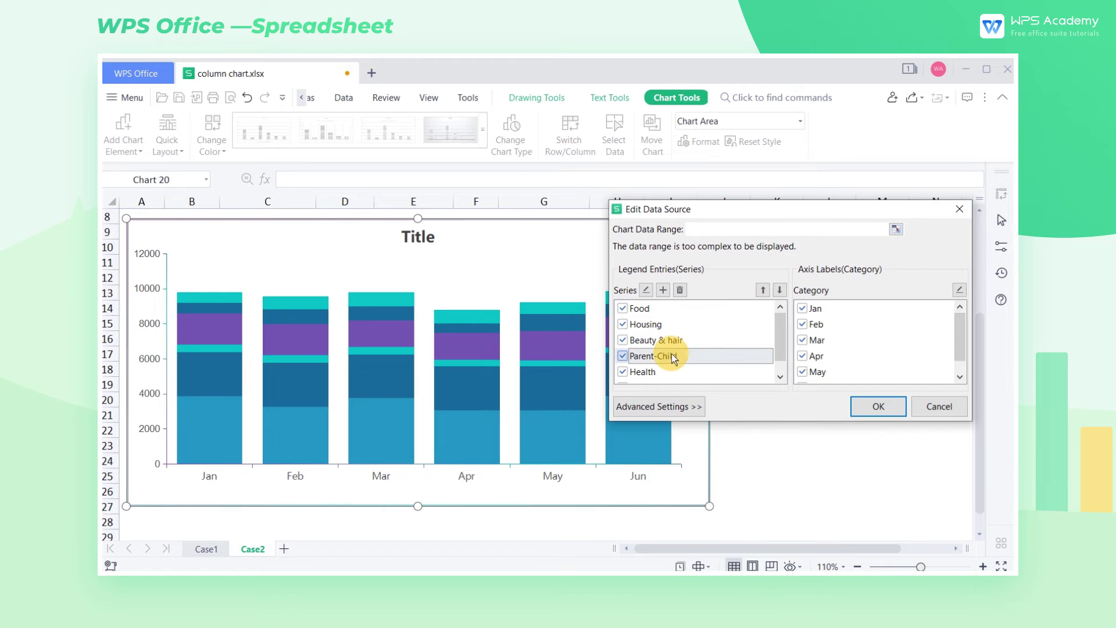
click(763, 290)
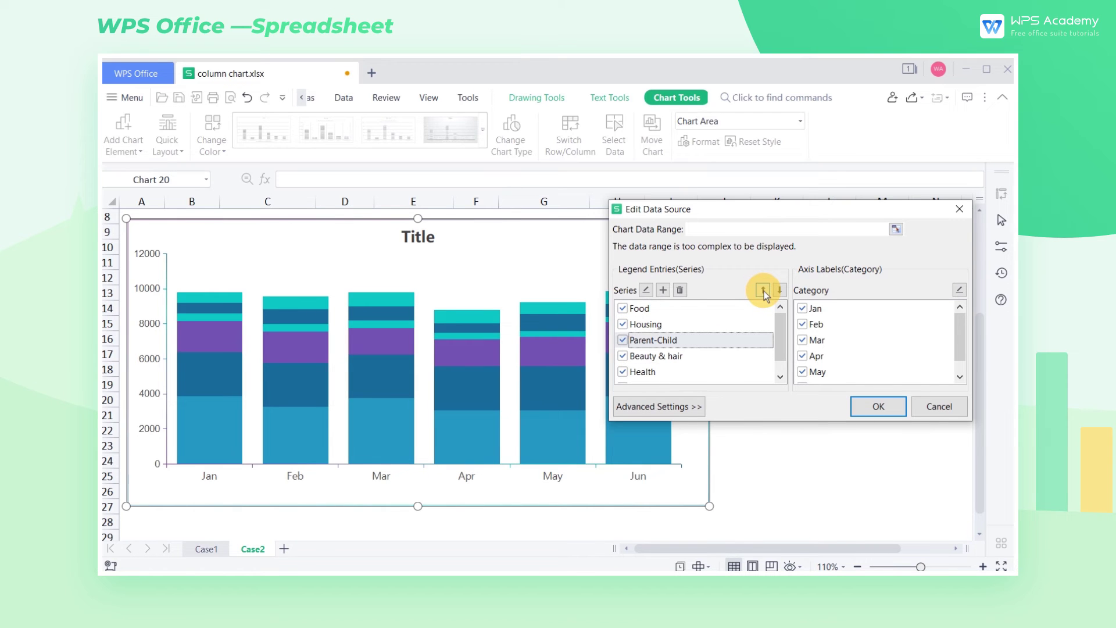
click(884, 406)
Lighten the fill of the Beauty & hair series to a pale aqua.
click(666, 322)
click(727, 317)
click(822, 226)
drag(908, 451, 941, 451)
click(976, 173)
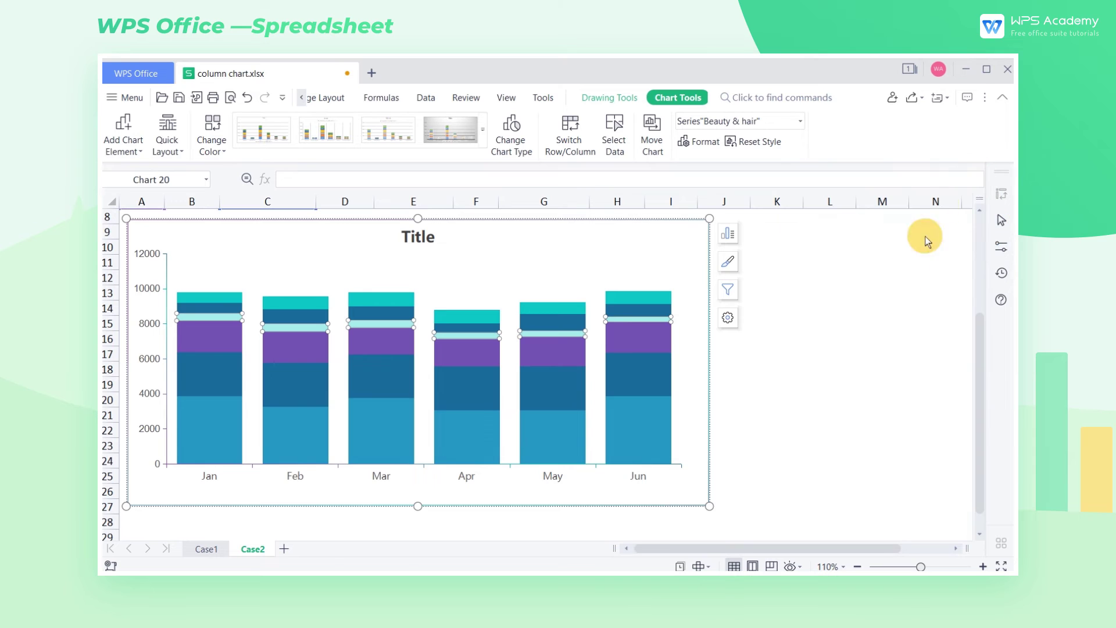
Add Center data labels to all series of the stacked column chart.
click(669, 267)
click(677, 236)
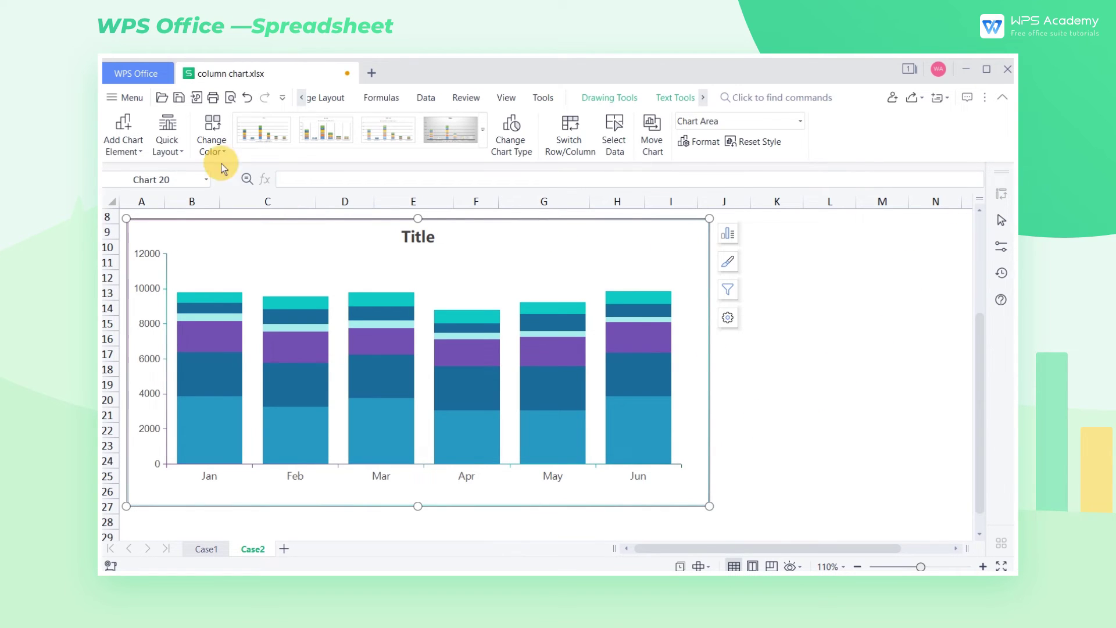
click(140, 151)
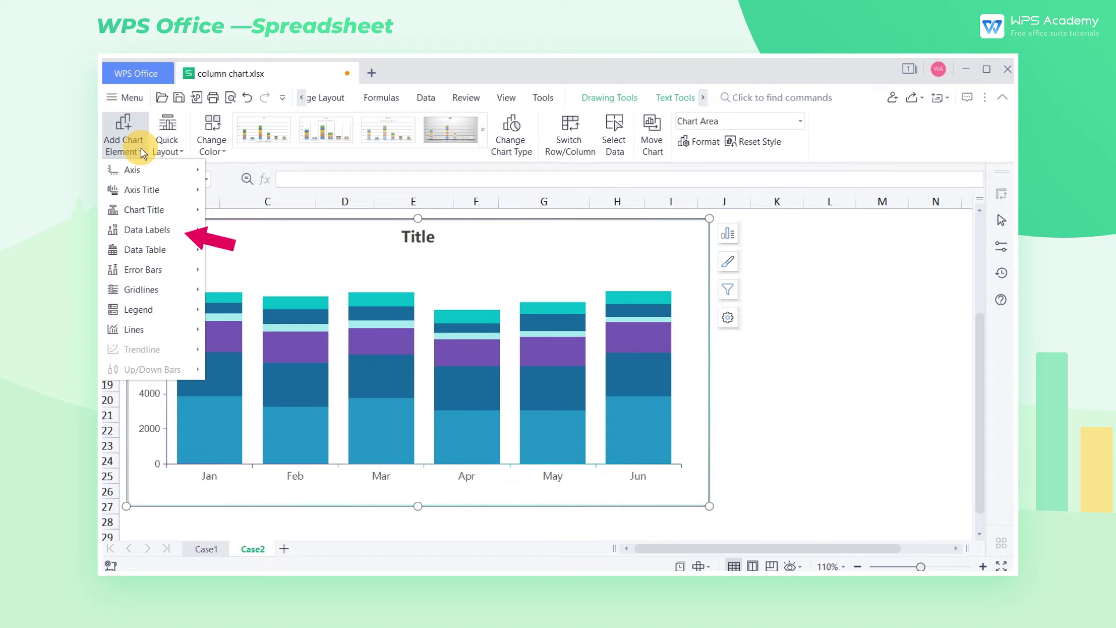
mouse_move(157, 228)
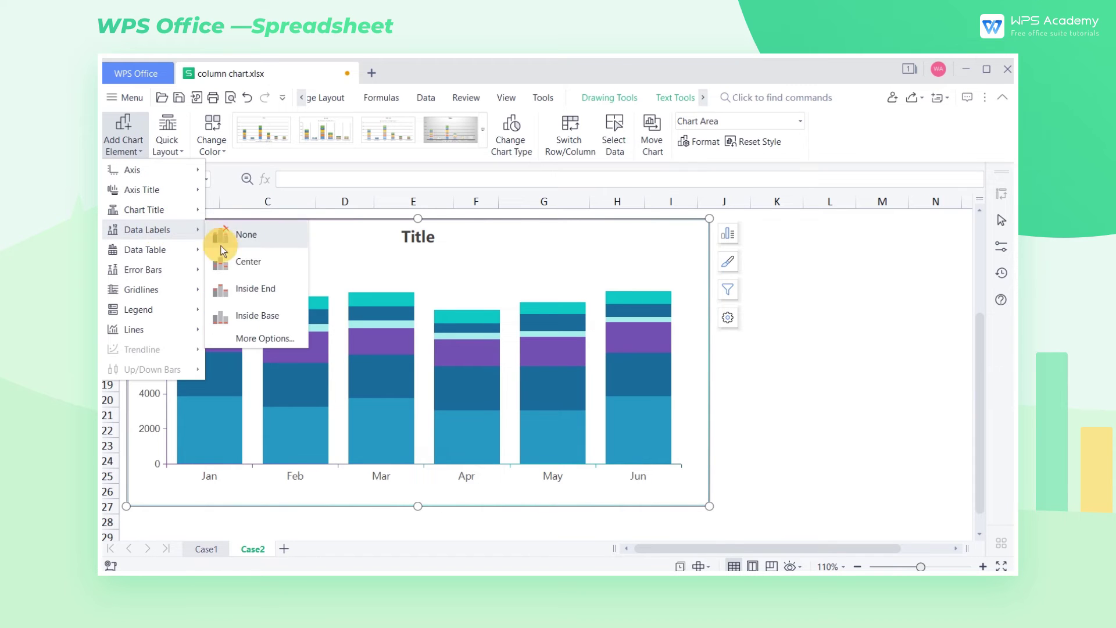
click(235, 258)
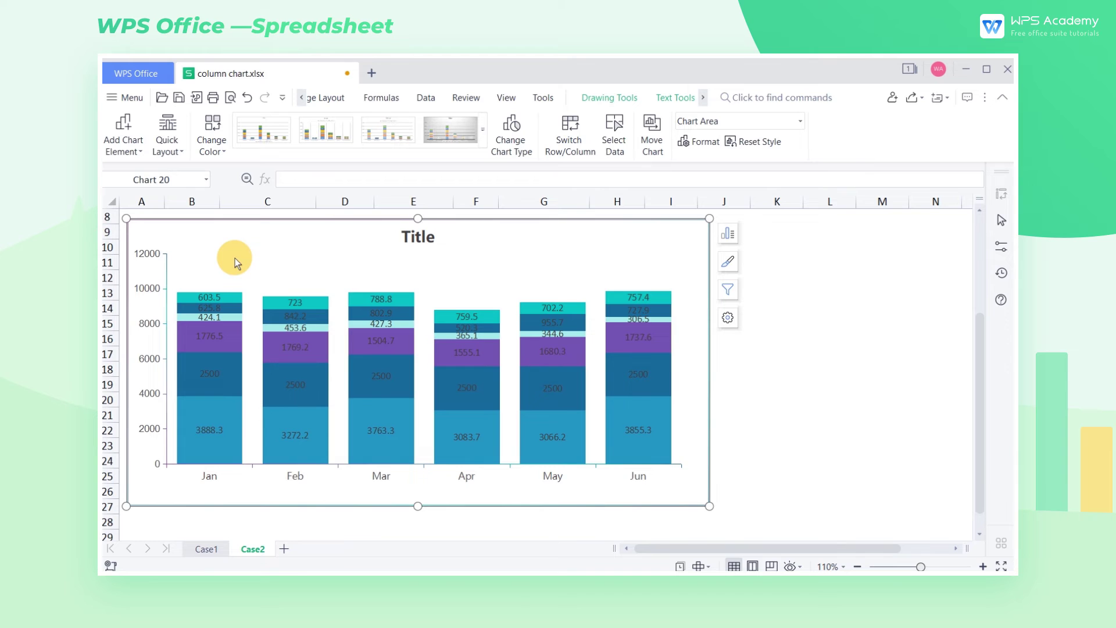
Add Series Lines connecting the stacked segments from column to column.
click(117, 146)
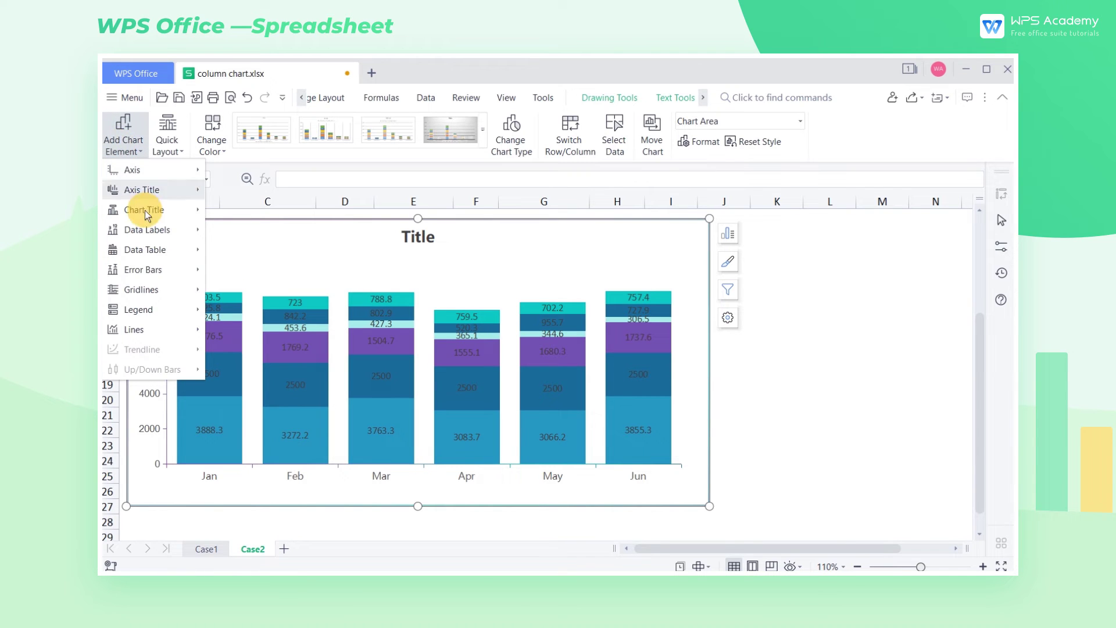
mouse_move(169, 323)
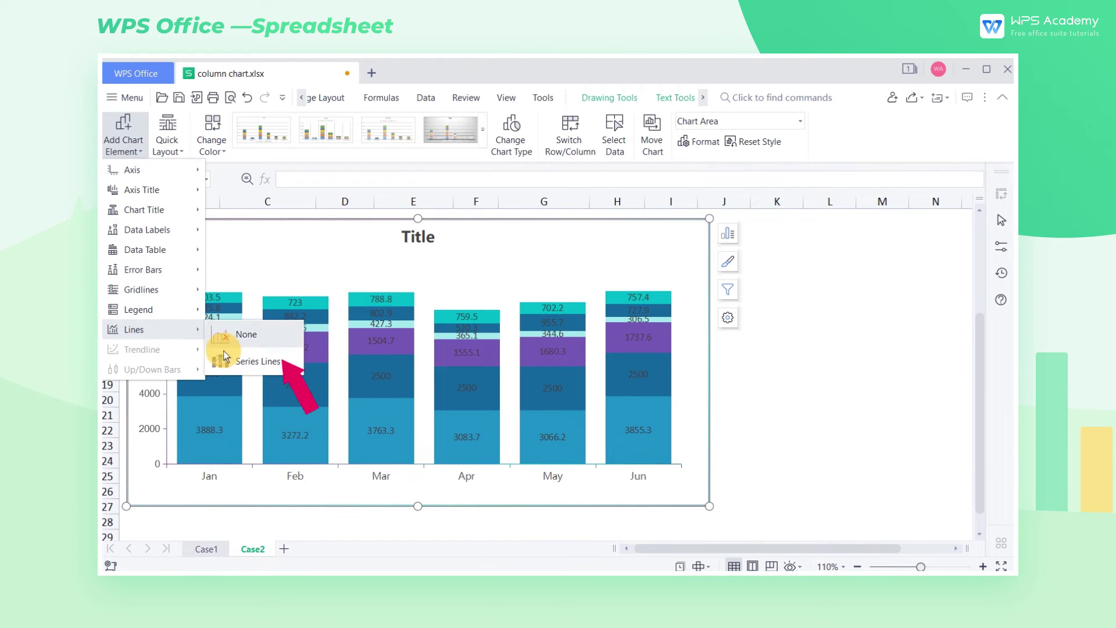
click(258, 361)
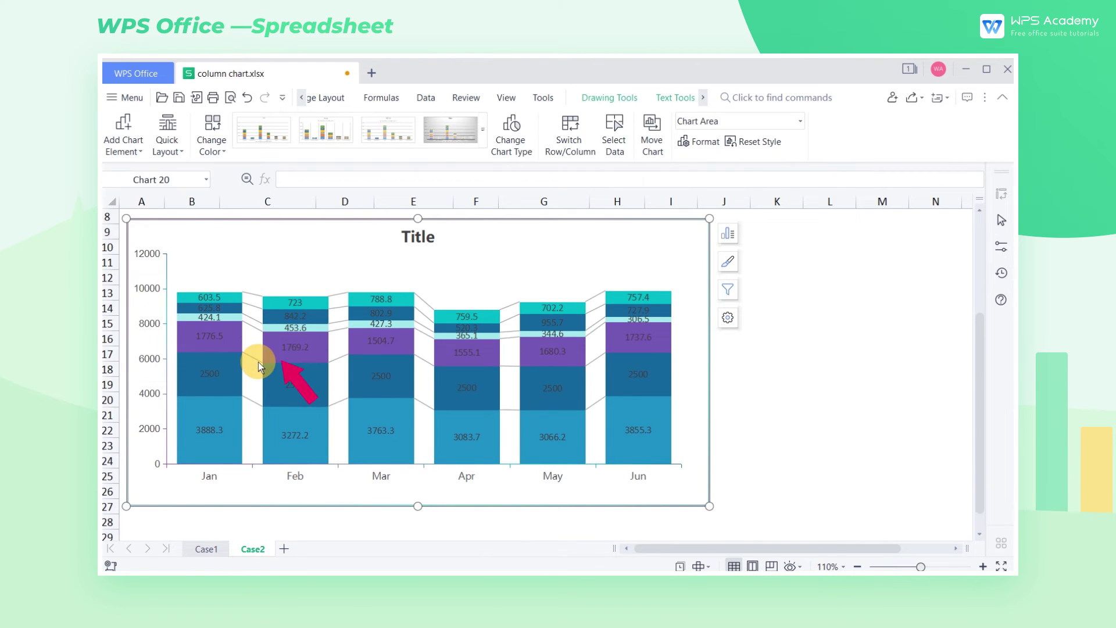
Extend the stacked chart's plot area upward to the level of the chart title.
click(431, 278)
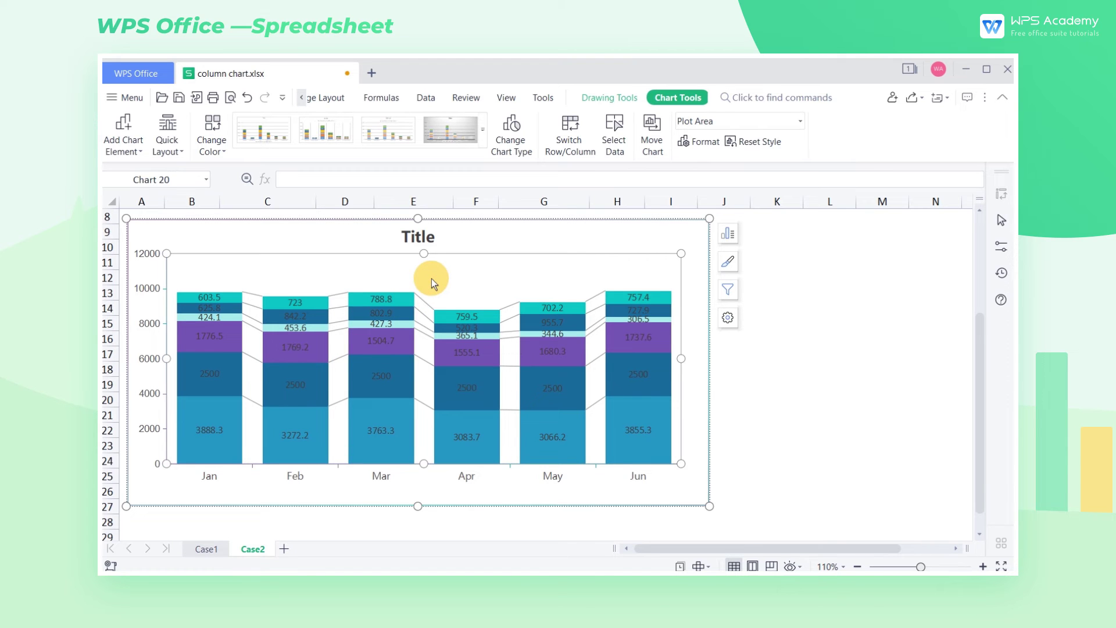
drag(425, 252, 430, 236)
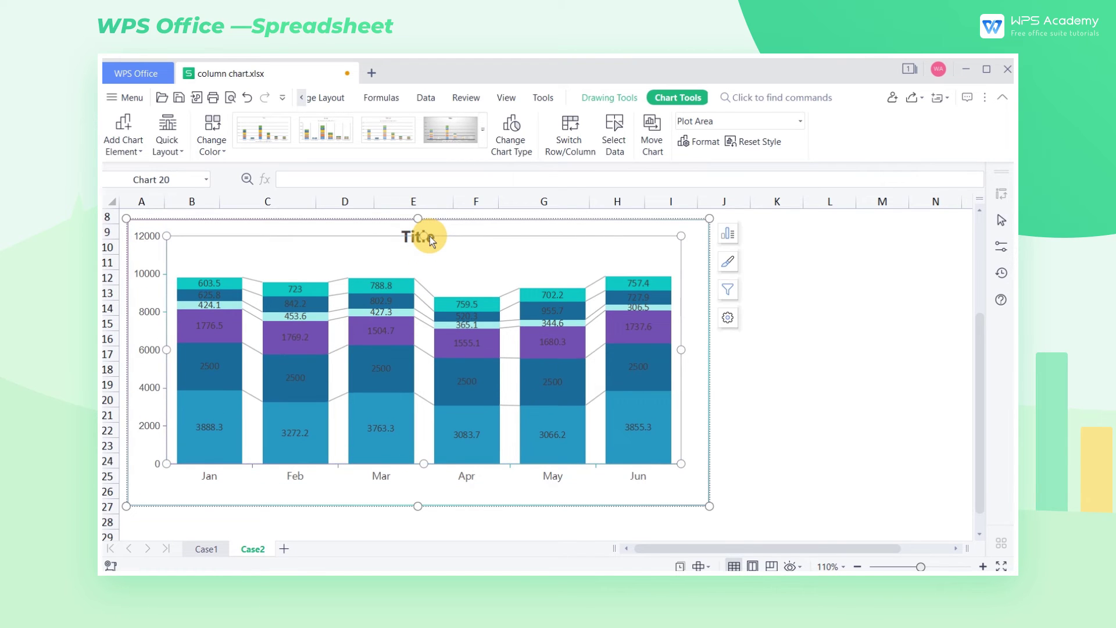
click(783, 467)
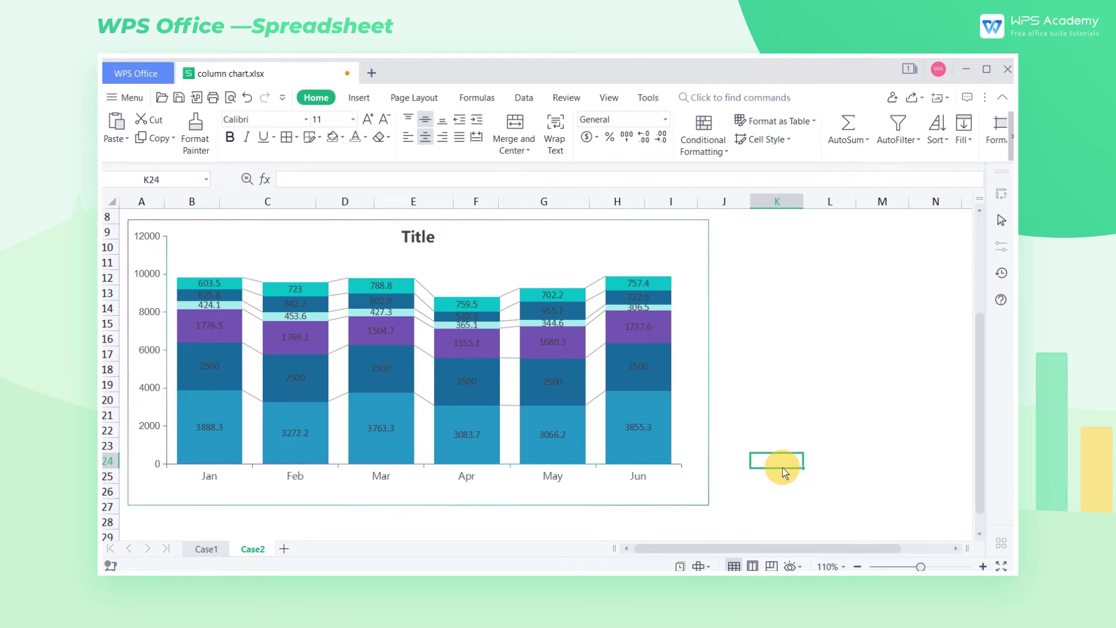
click(469, 304)
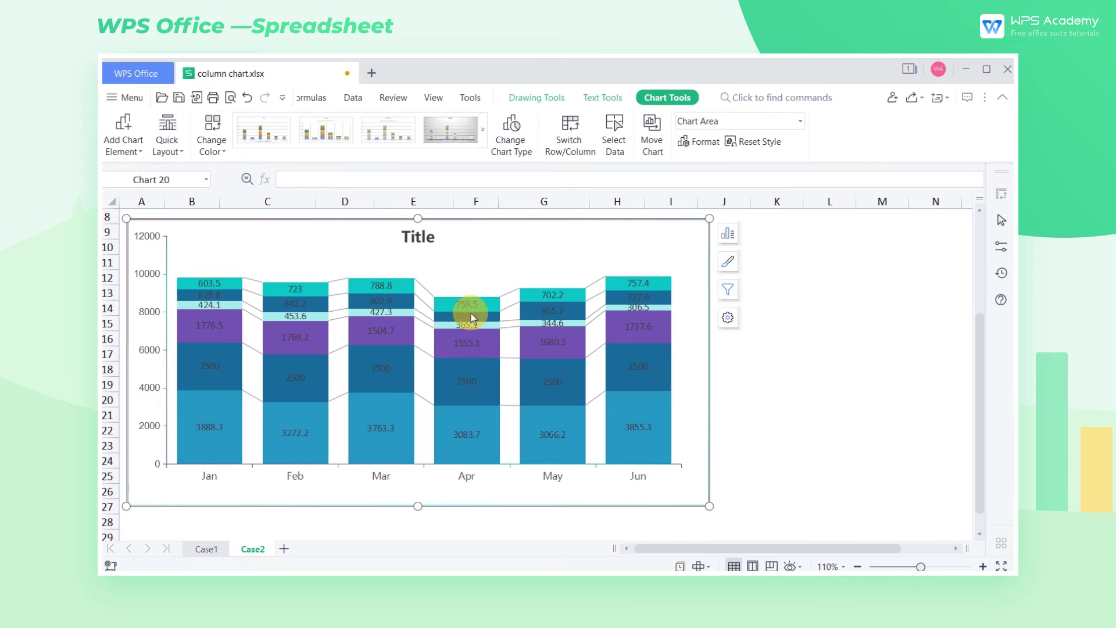
click(476, 329)
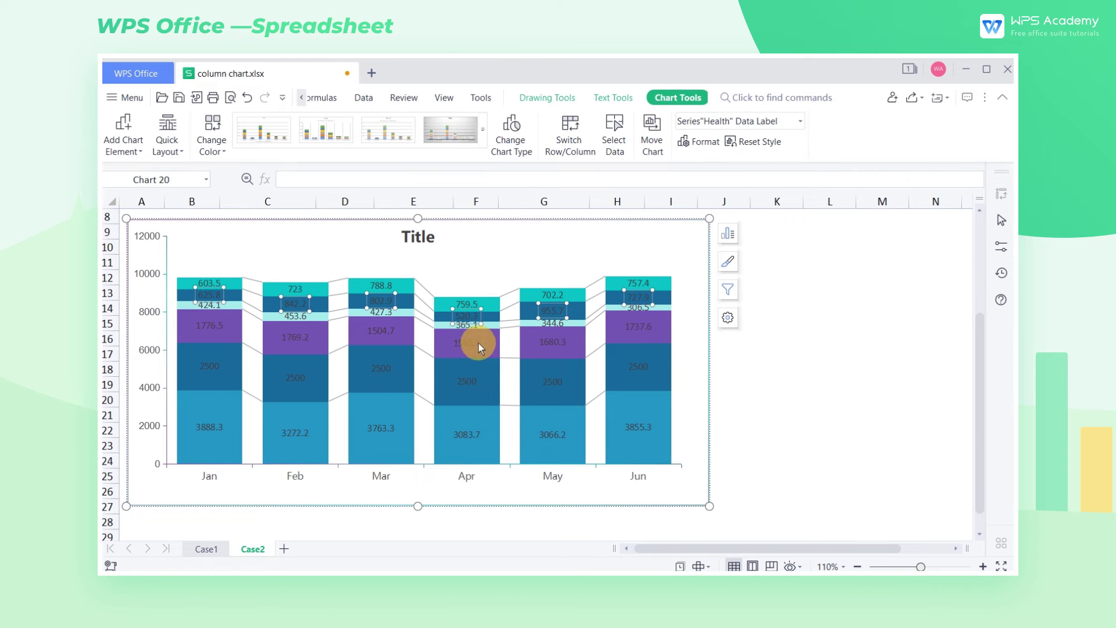
click(479, 343)
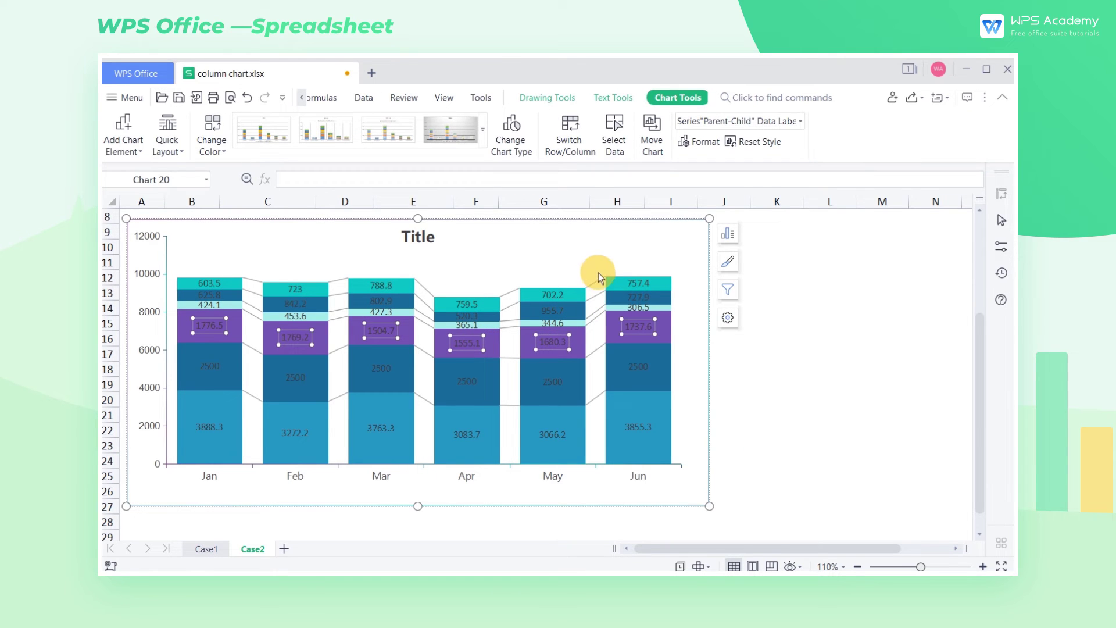
Set the text fill of the stacked chart's whole chart area to white.
click(612, 246)
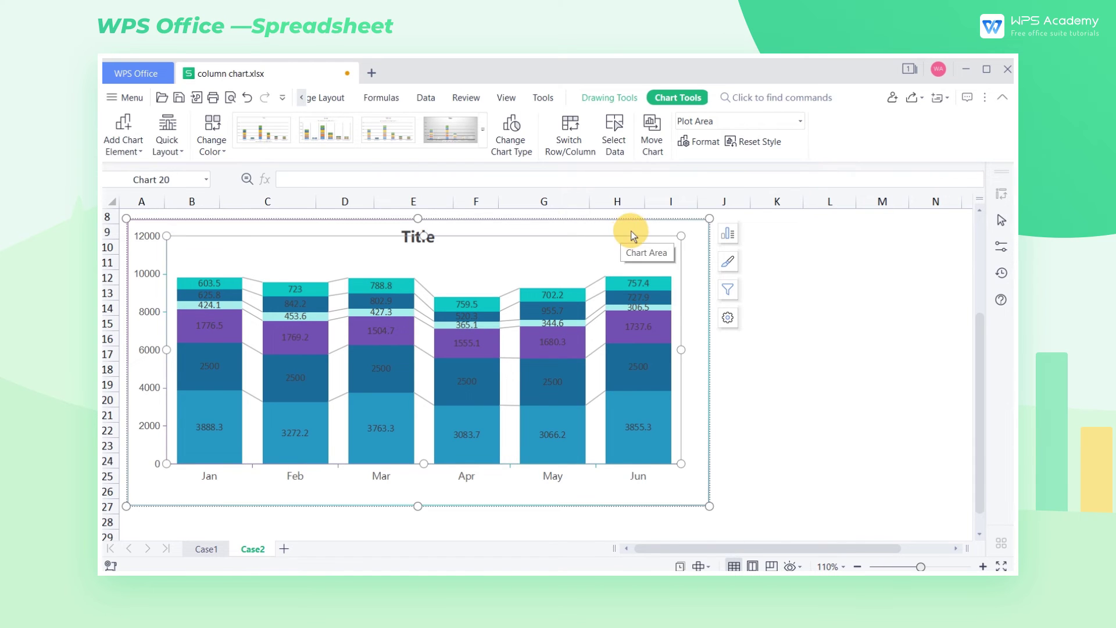
click(632, 230)
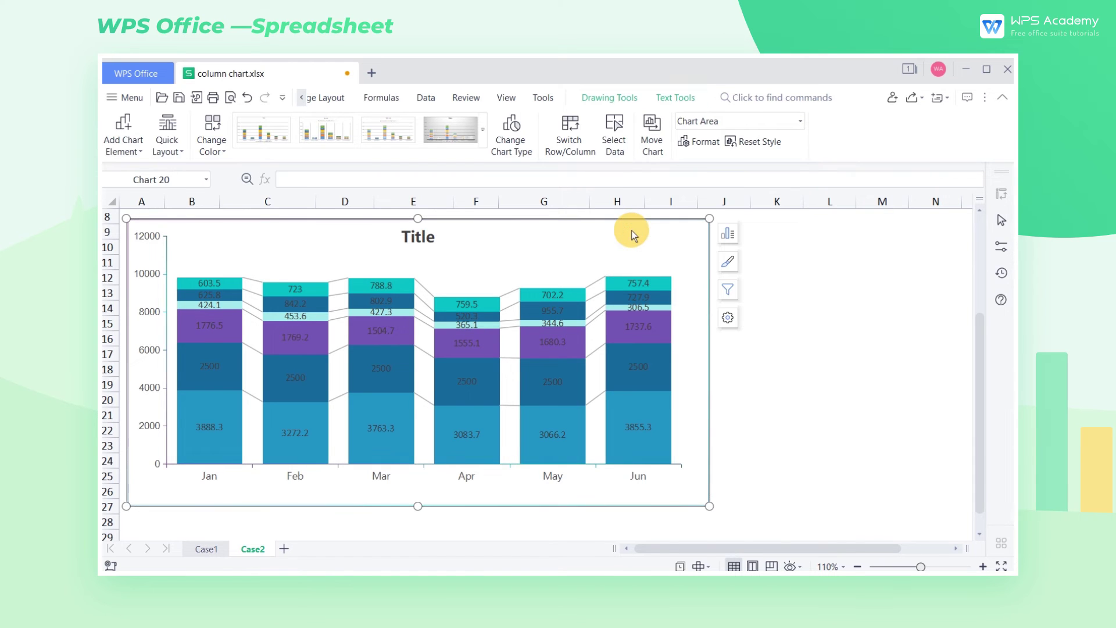
click(676, 100)
click(549, 122)
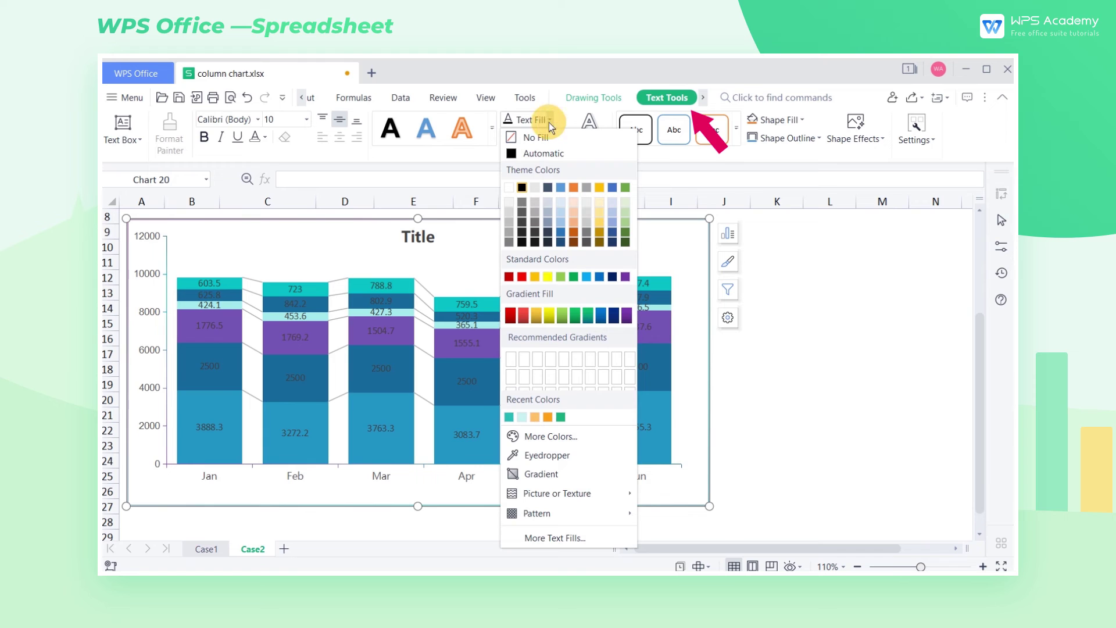
click(507, 188)
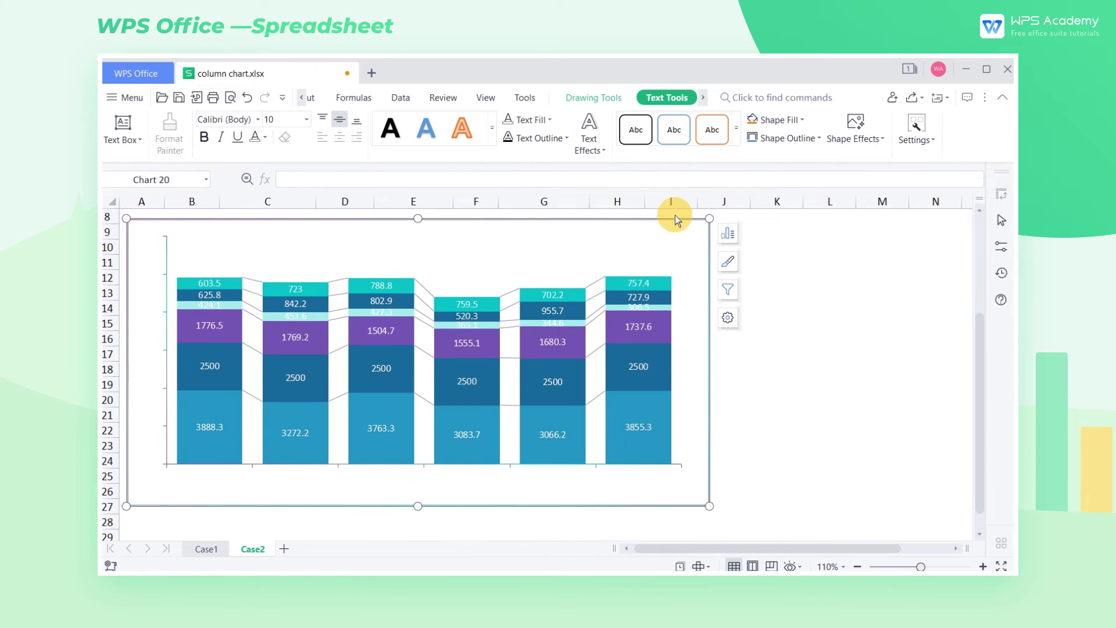
Set the text fill of the horizontal category axis labels to black.
click(703, 98)
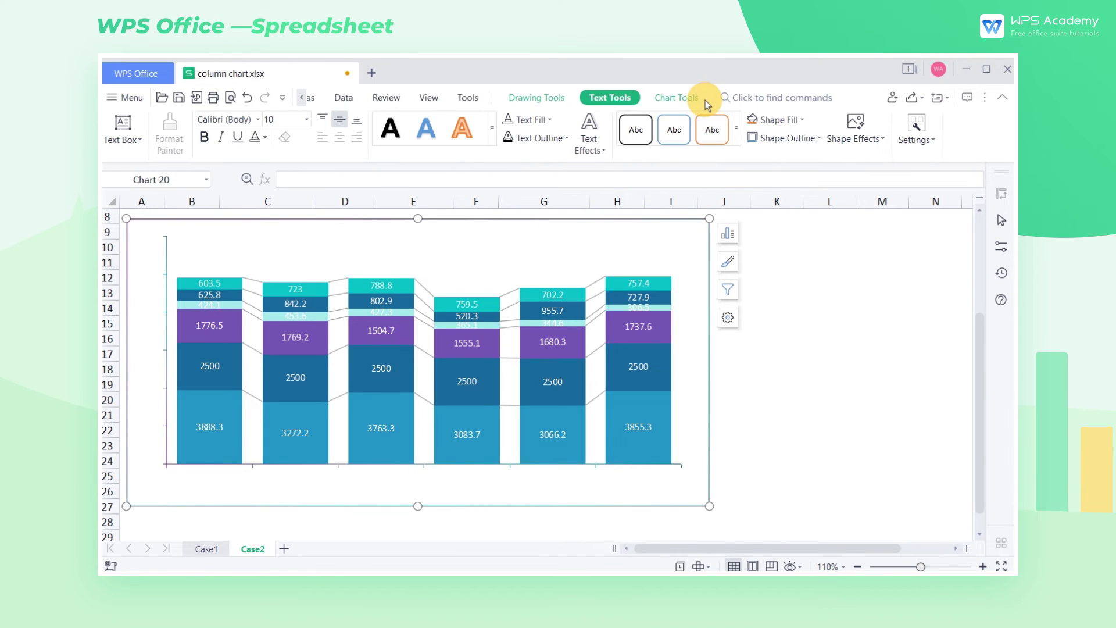
click(676, 98)
click(801, 123)
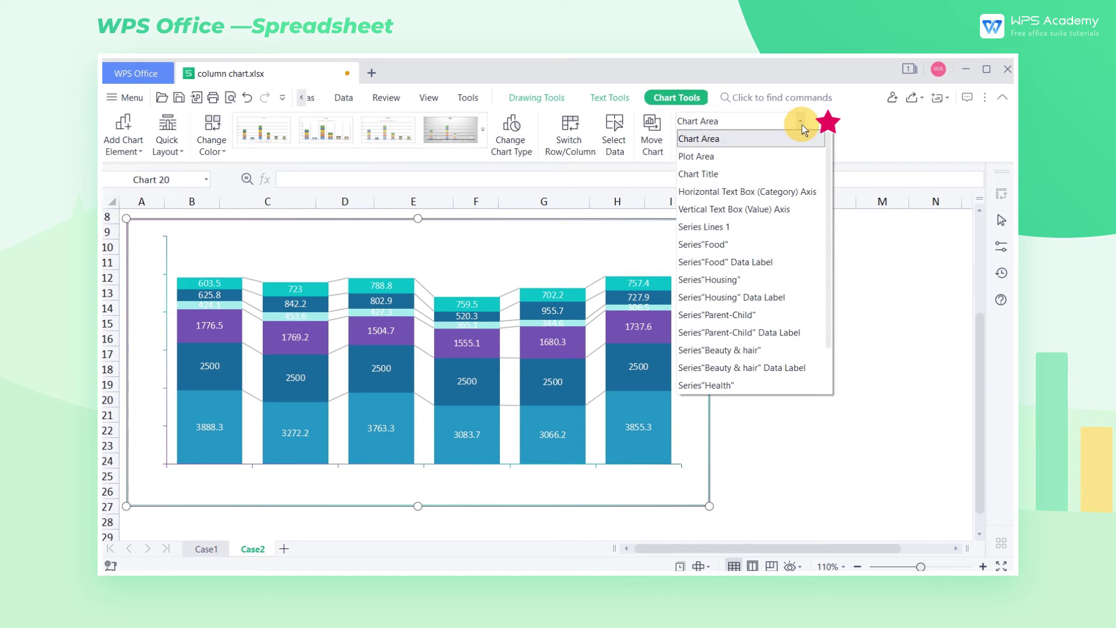
click(777, 185)
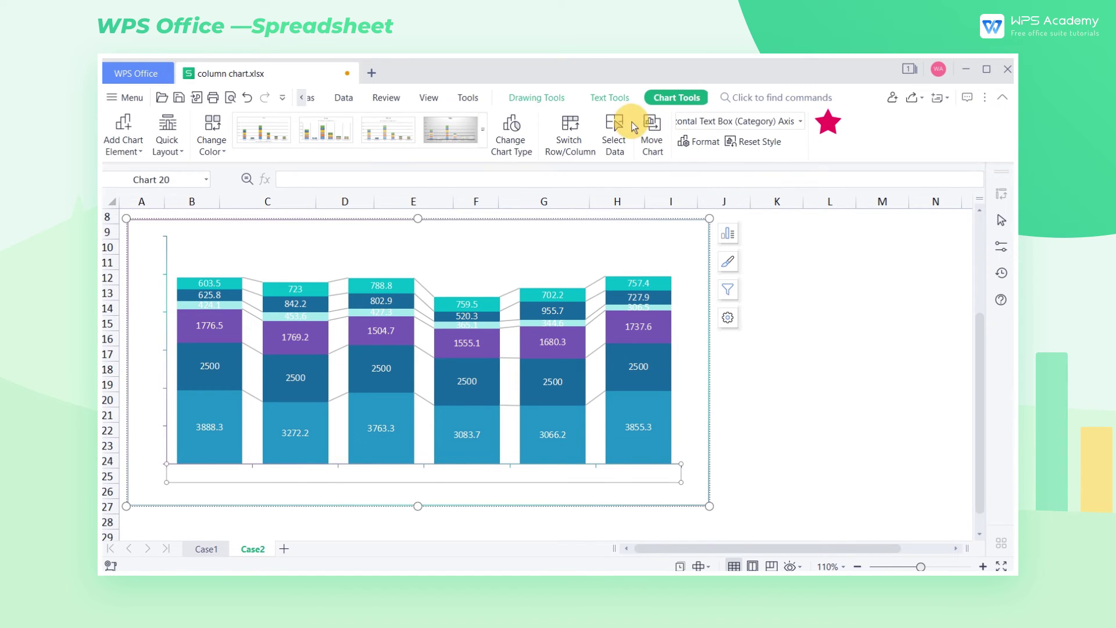
click(609, 99)
click(549, 121)
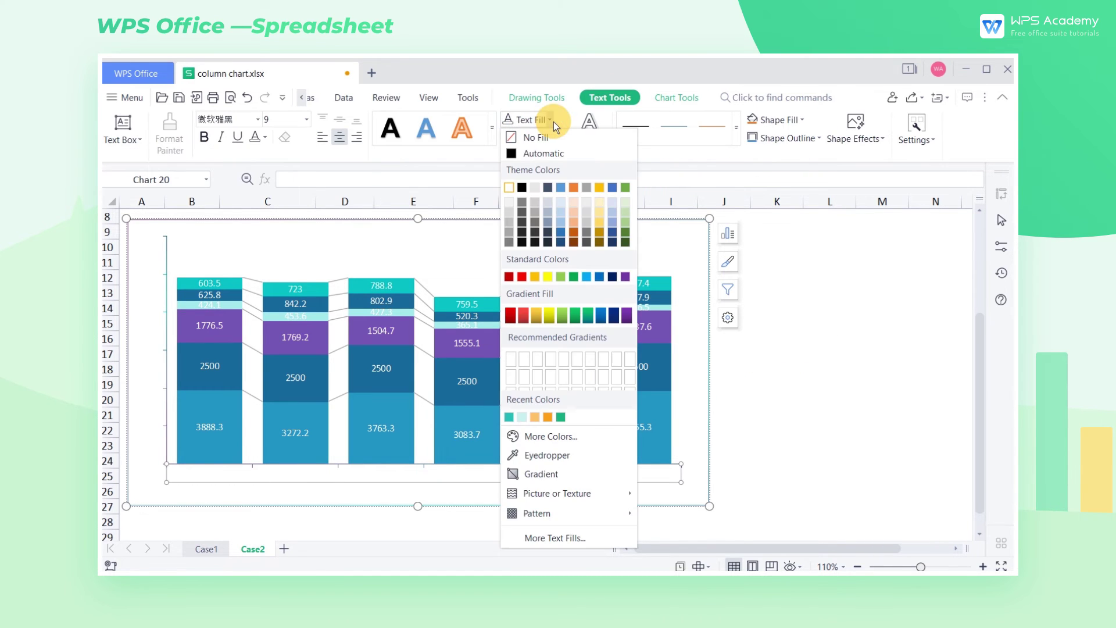
click(521, 184)
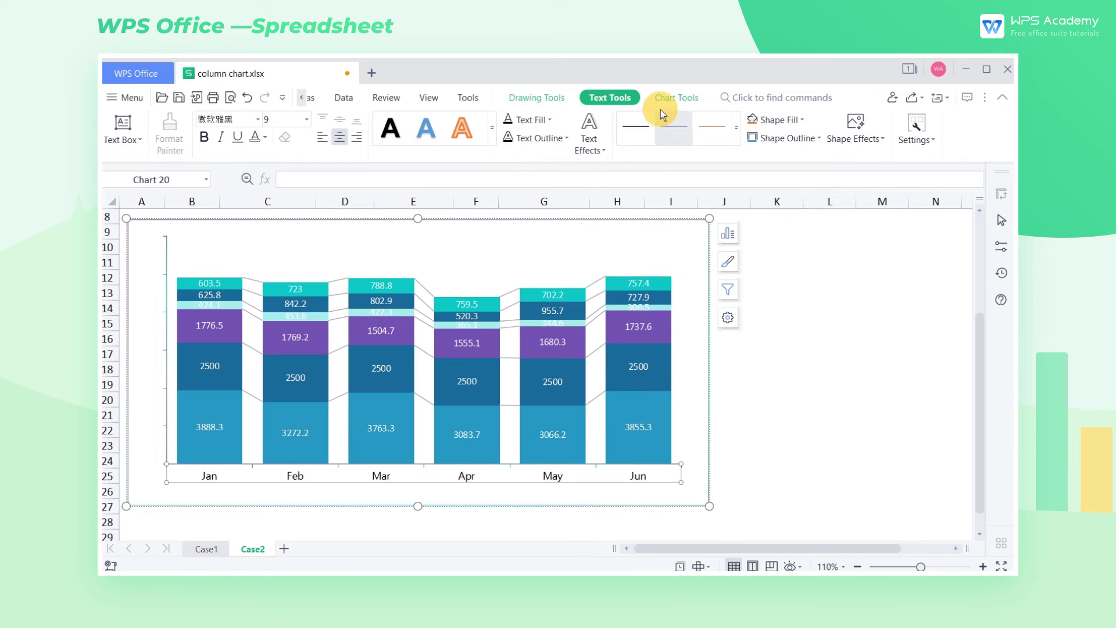
Set the text fill of the vertical value axis labels to black.
click(676, 97)
click(801, 122)
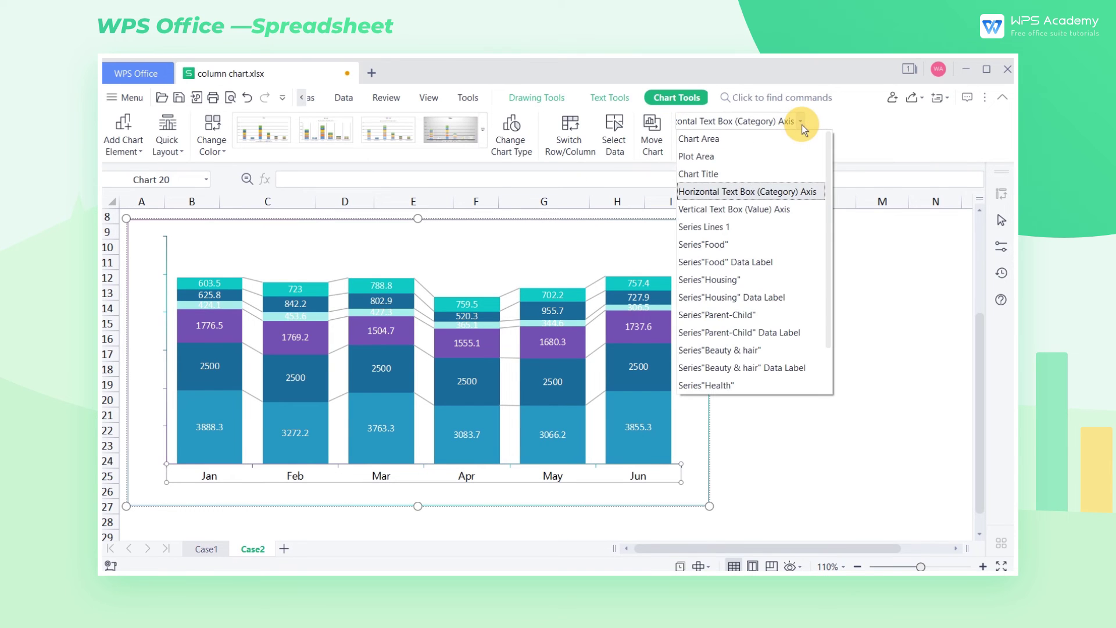
click(772, 208)
click(613, 98)
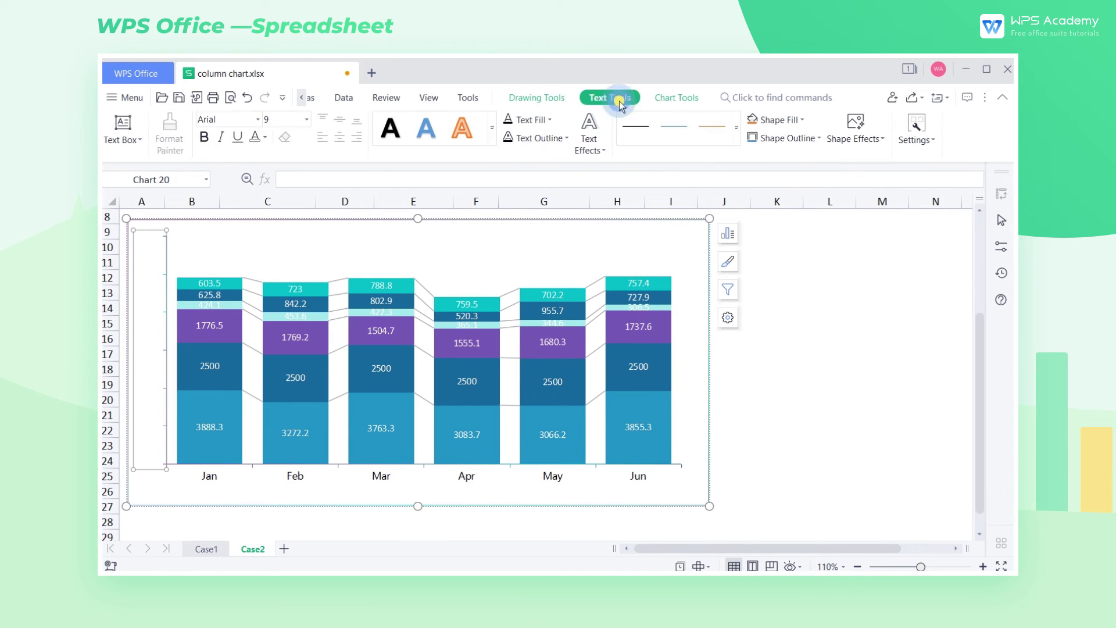
click(535, 120)
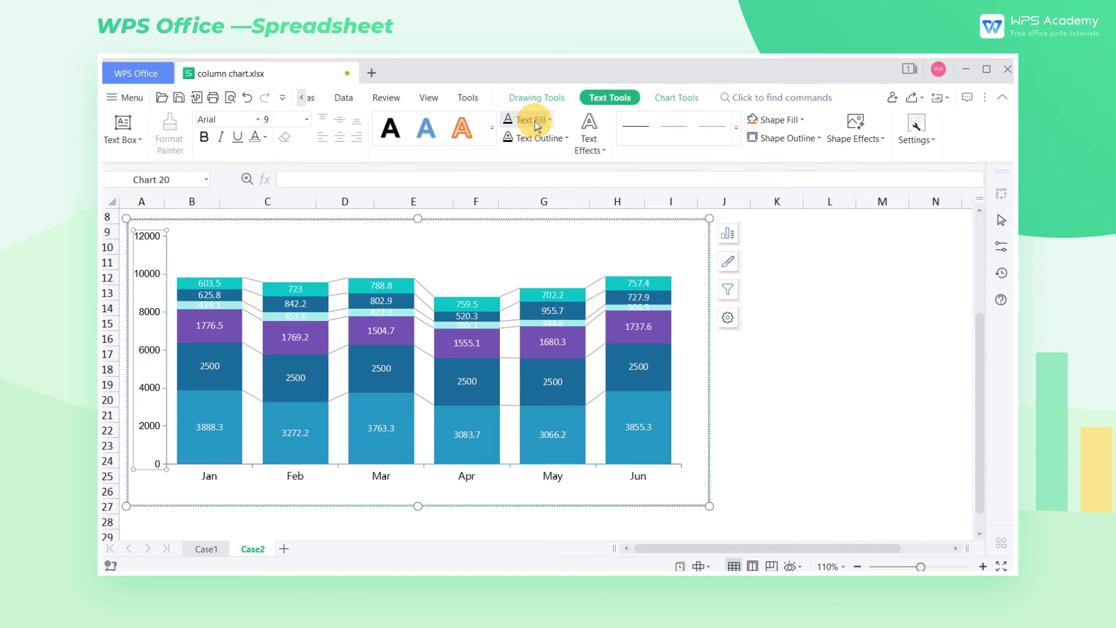
Extend the stacked chart's lower edge down to the end of row 28 and select the chart area.
click(508, 480)
drag(424, 508, 420, 532)
click(786, 492)
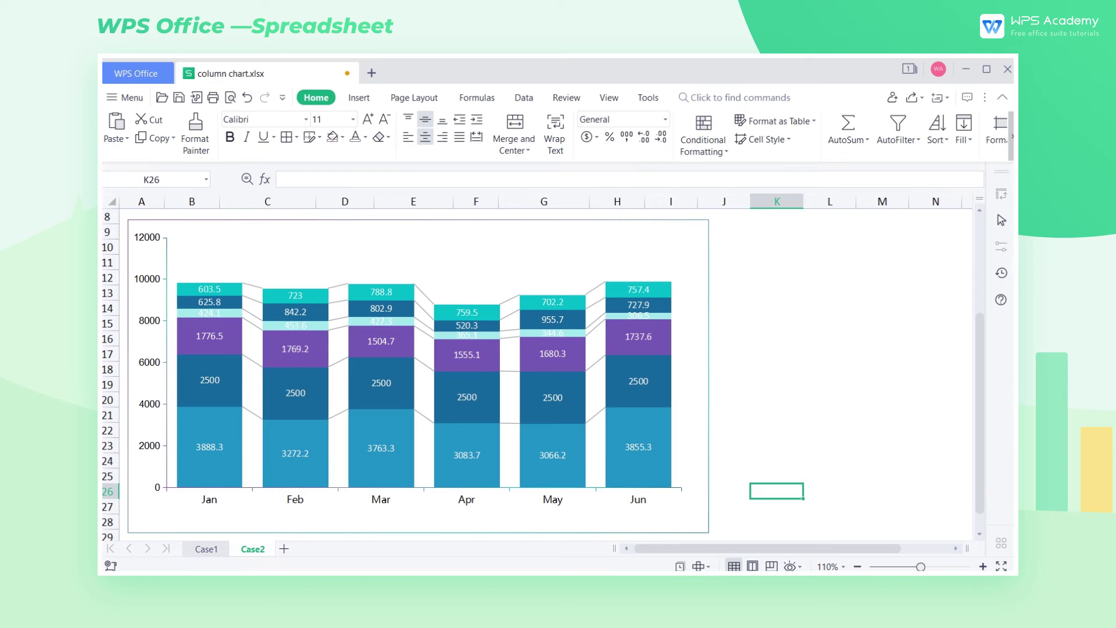
click(609, 256)
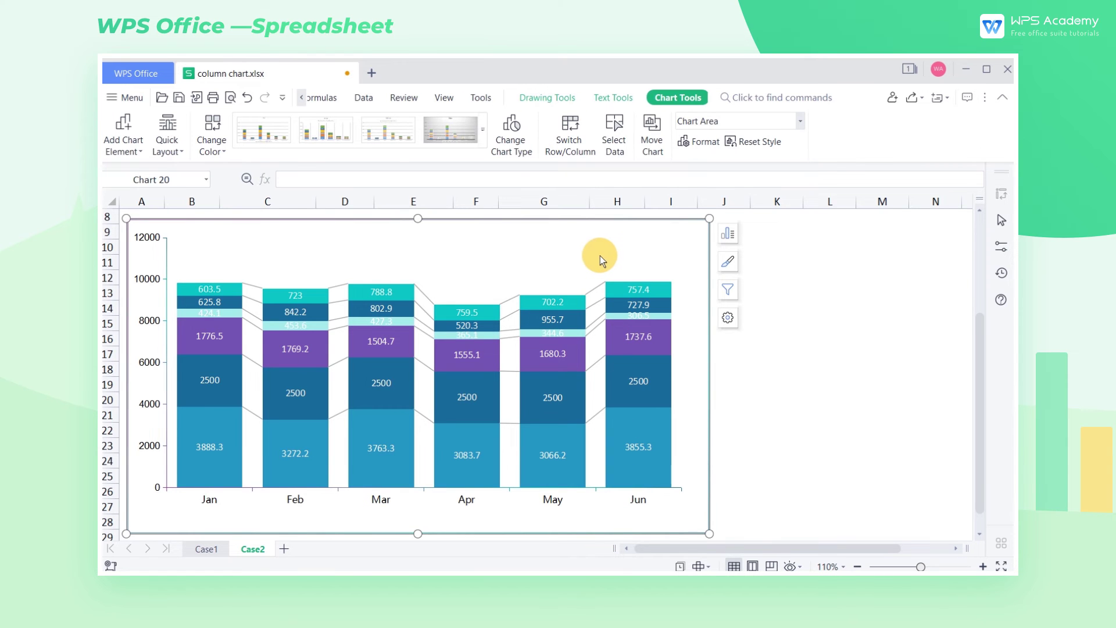
Paste a copy of the stacked column chart at cell A31, below the original chart.
scroll(600, 256, down, 7)
click(139, 246)
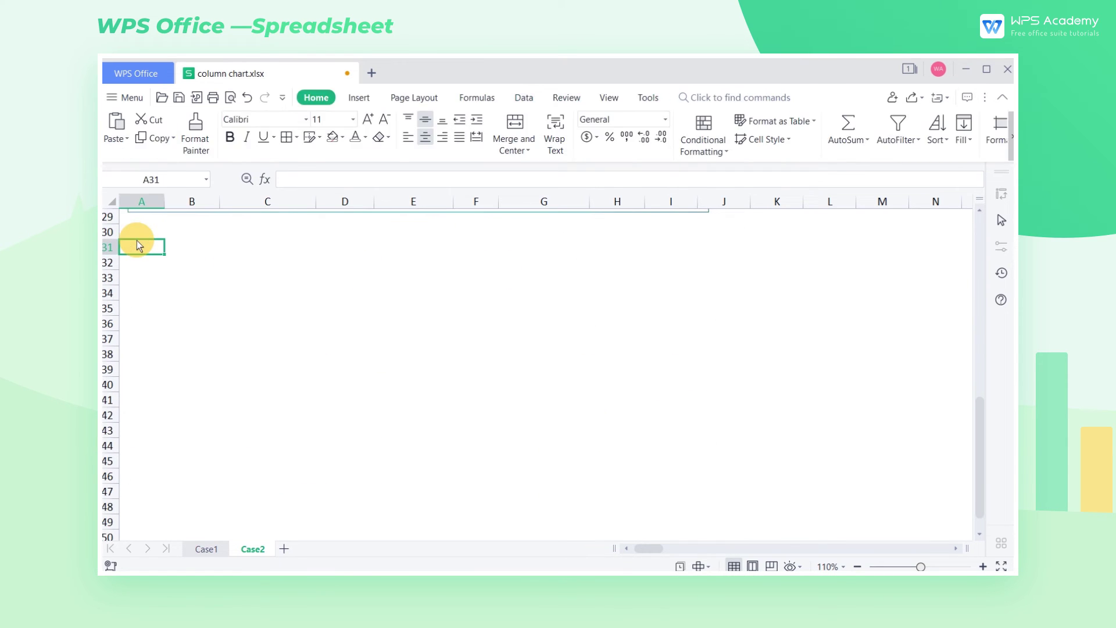
key(ctrl+v)
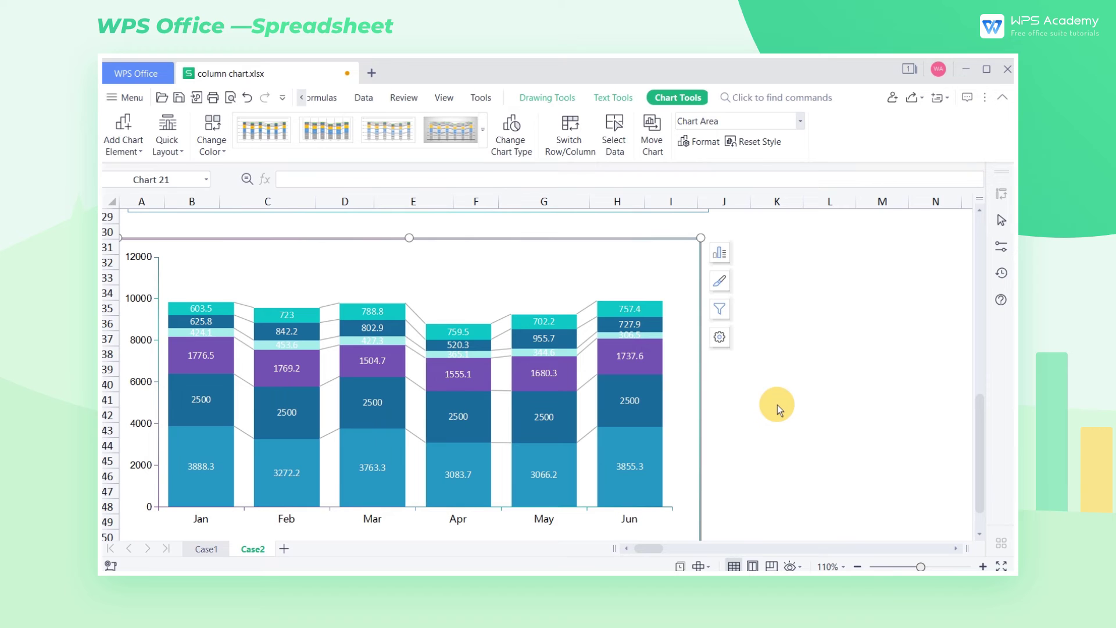
Change the copied chart's type to 100% Stacked Column and delete its chart title.
click(511, 136)
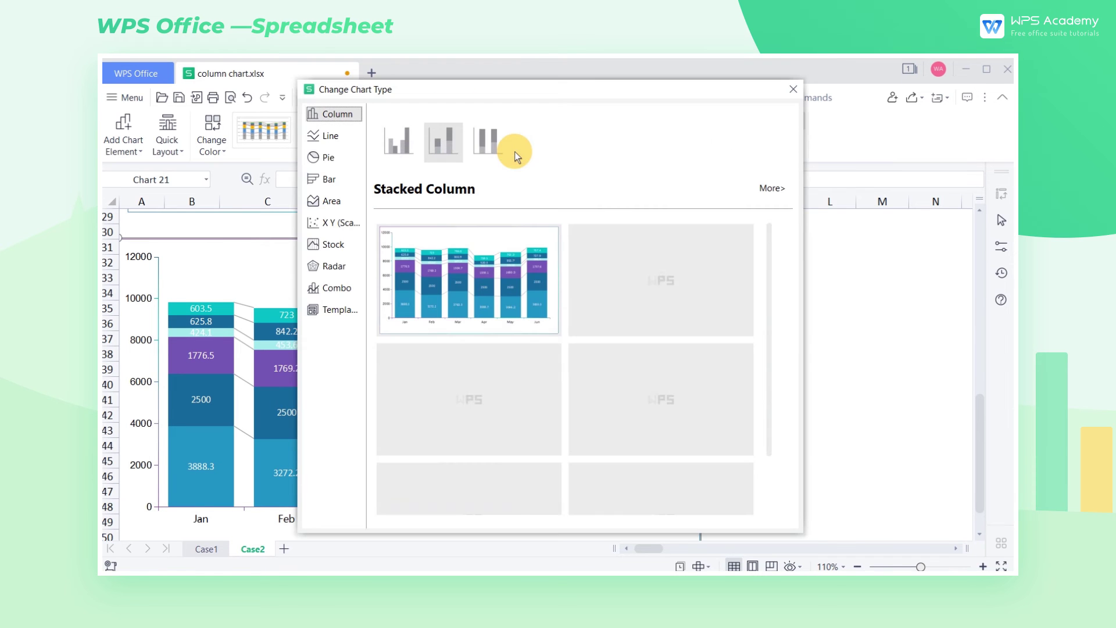
click(488, 141)
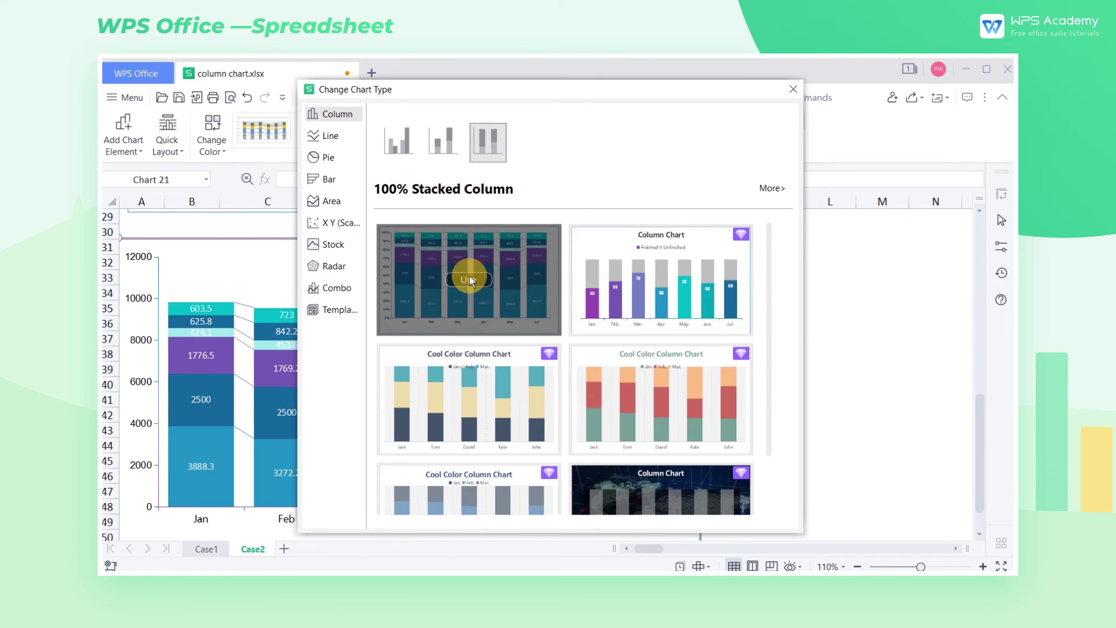
click(468, 279)
click(790, 441)
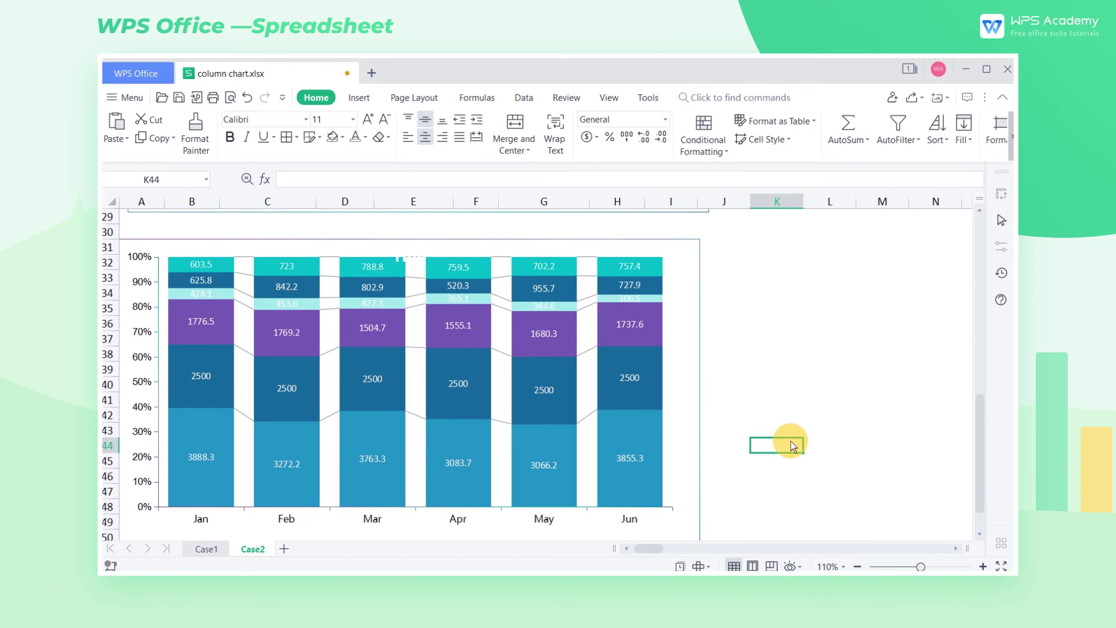
click(409, 249)
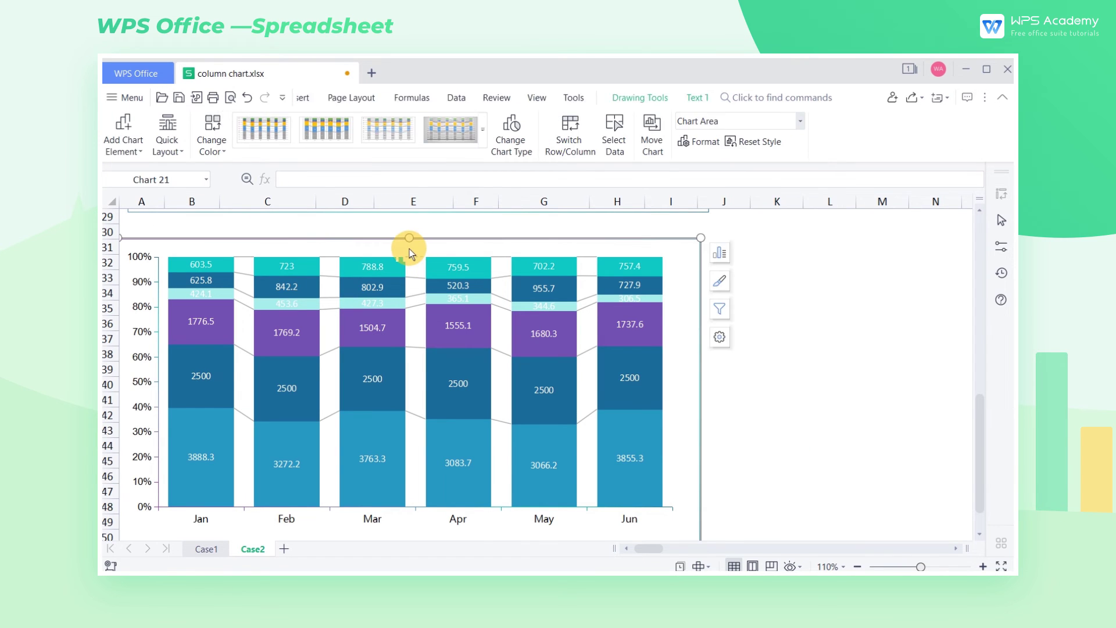
key(Delete)
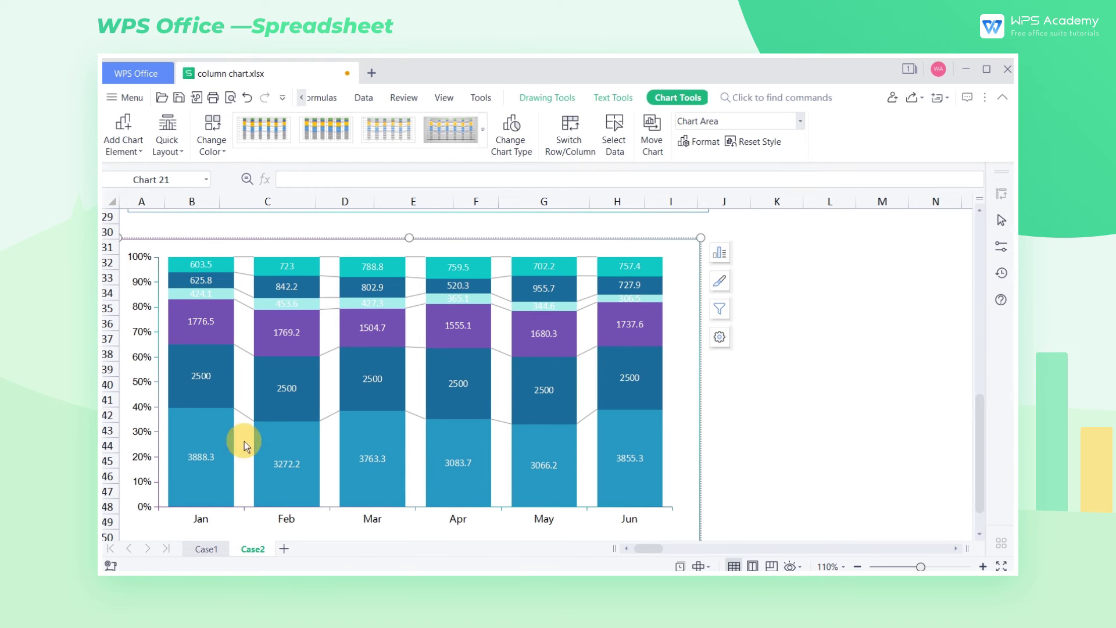
Apply the Percentage number format to the Food series data labels in the 100% stacked chart.
click(203, 457)
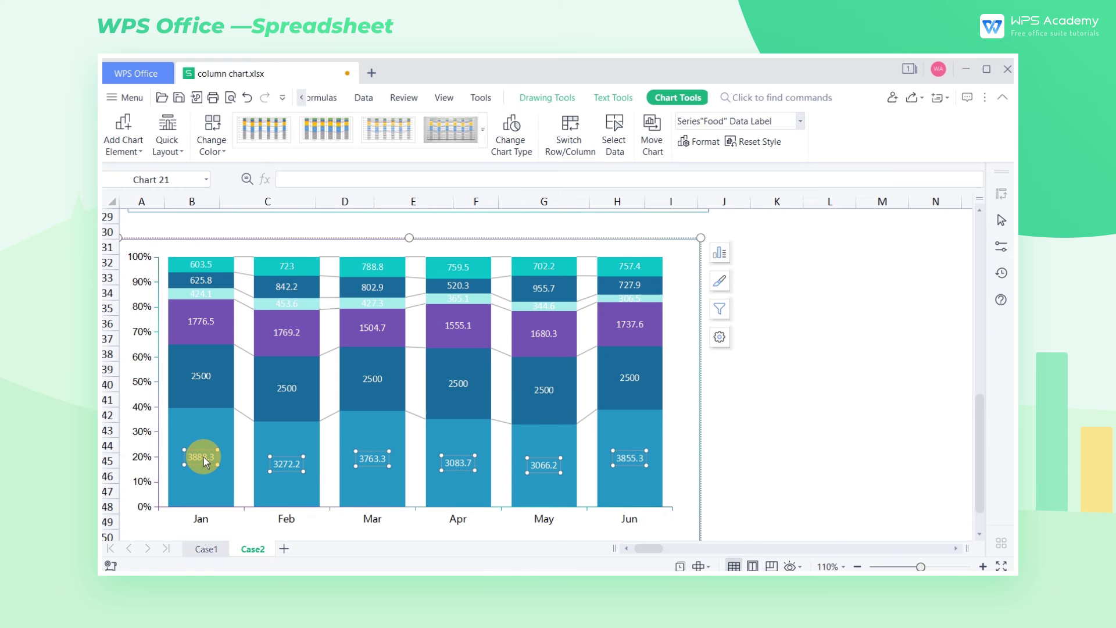
click(720, 339)
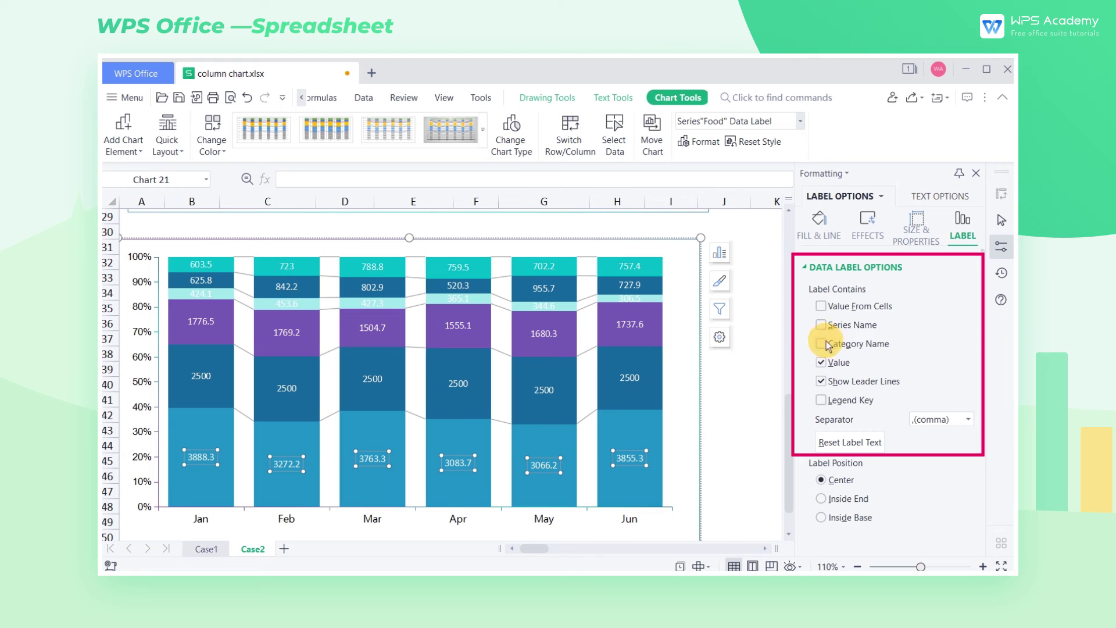
scroll(962, 352, down, 5)
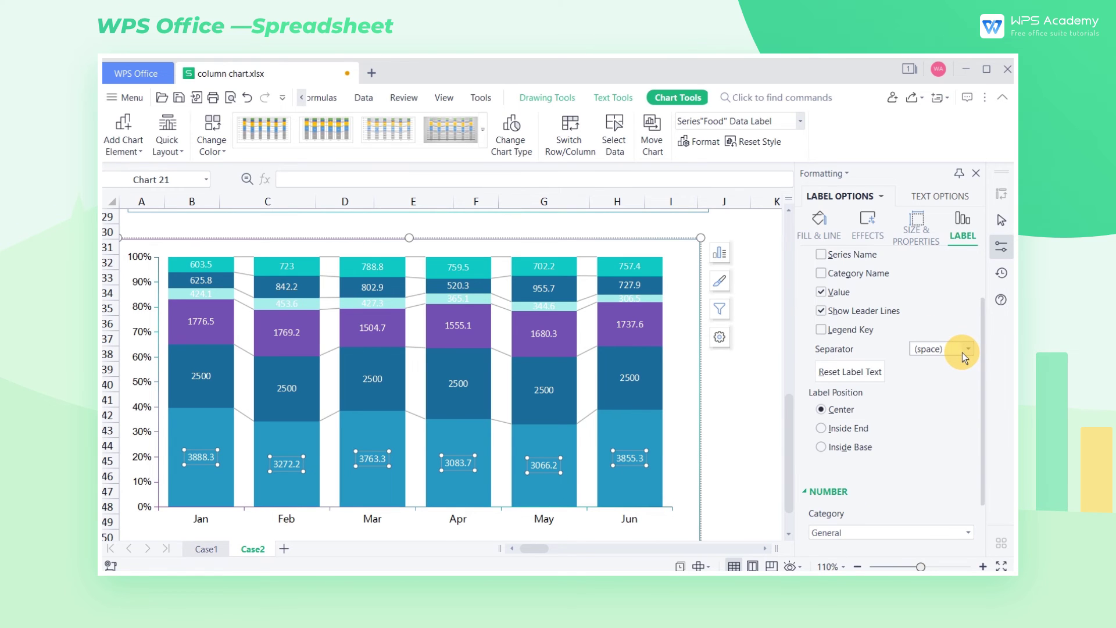
click(969, 533)
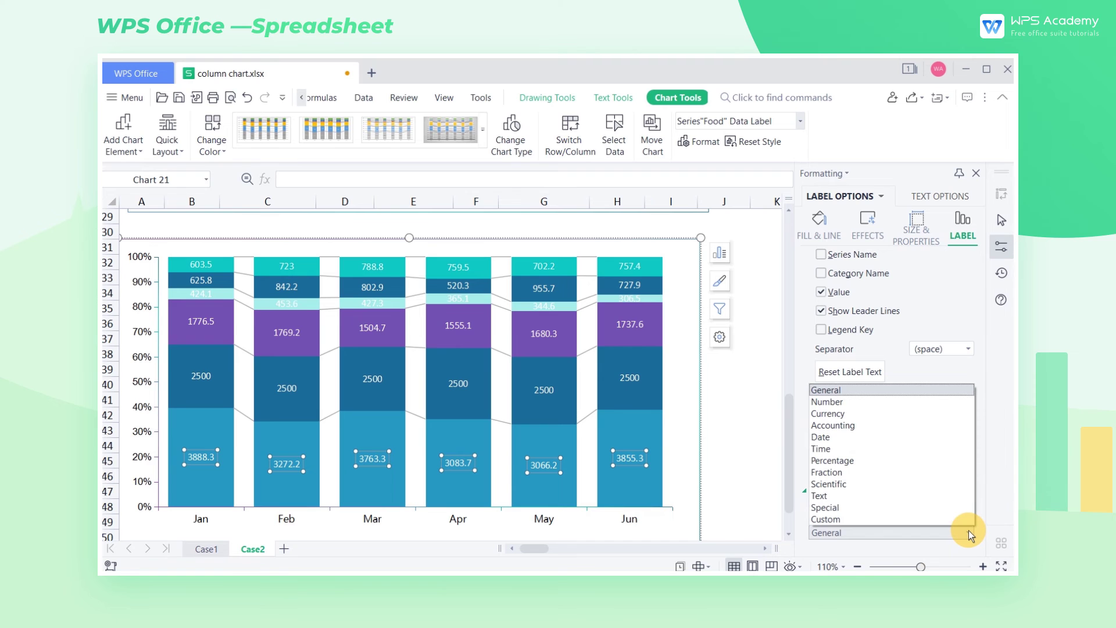
click(849, 460)
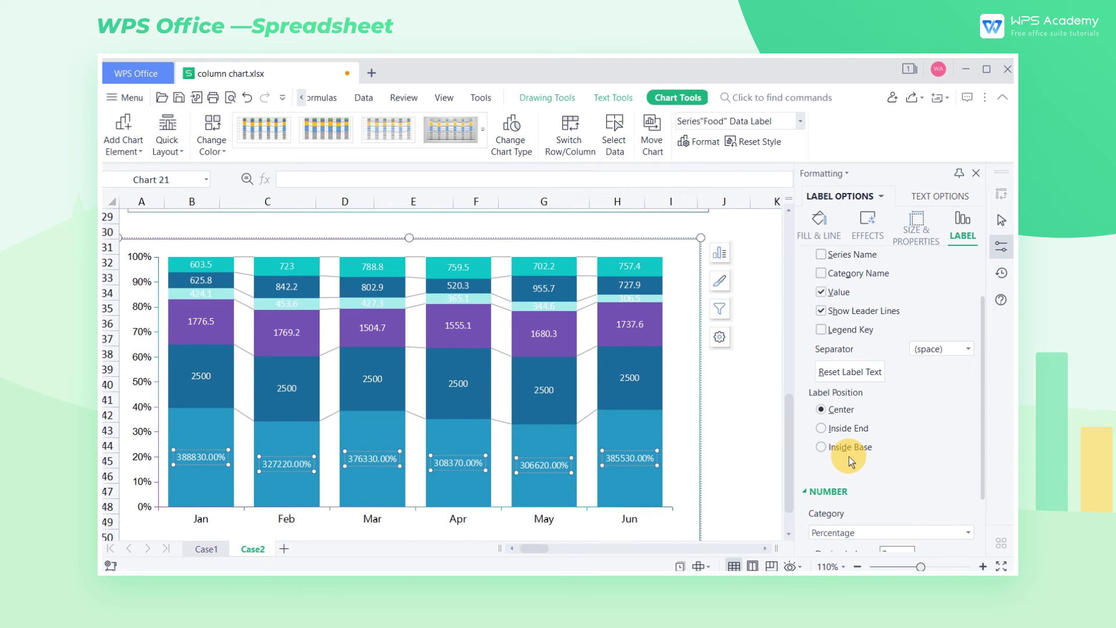
Restore the General number format on the Food data labels and close the formatting options.
click(968, 532)
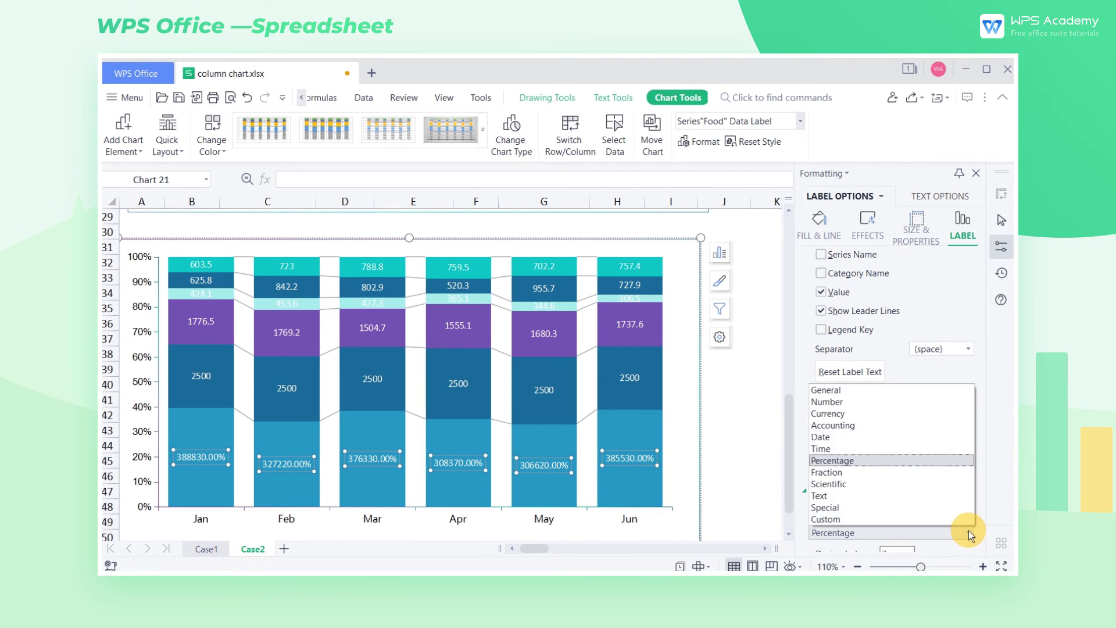
click(855, 392)
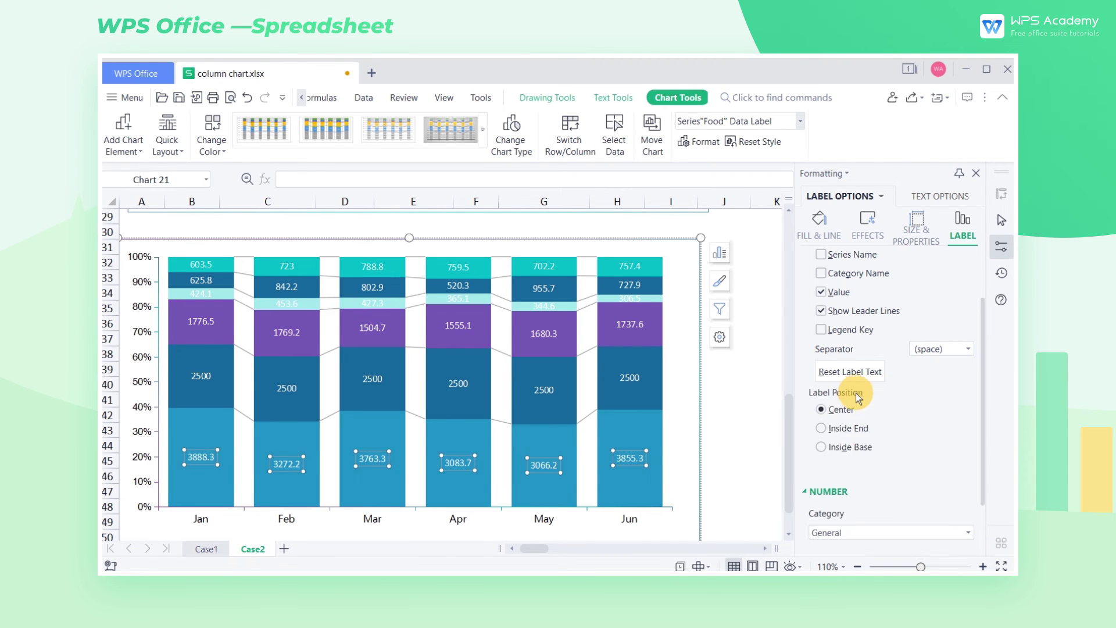
click(976, 174)
click(784, 465)
Calculate January's food share of the total in cell I2 with the formula =D2/H2.
scroll(784, 465, up, 9)
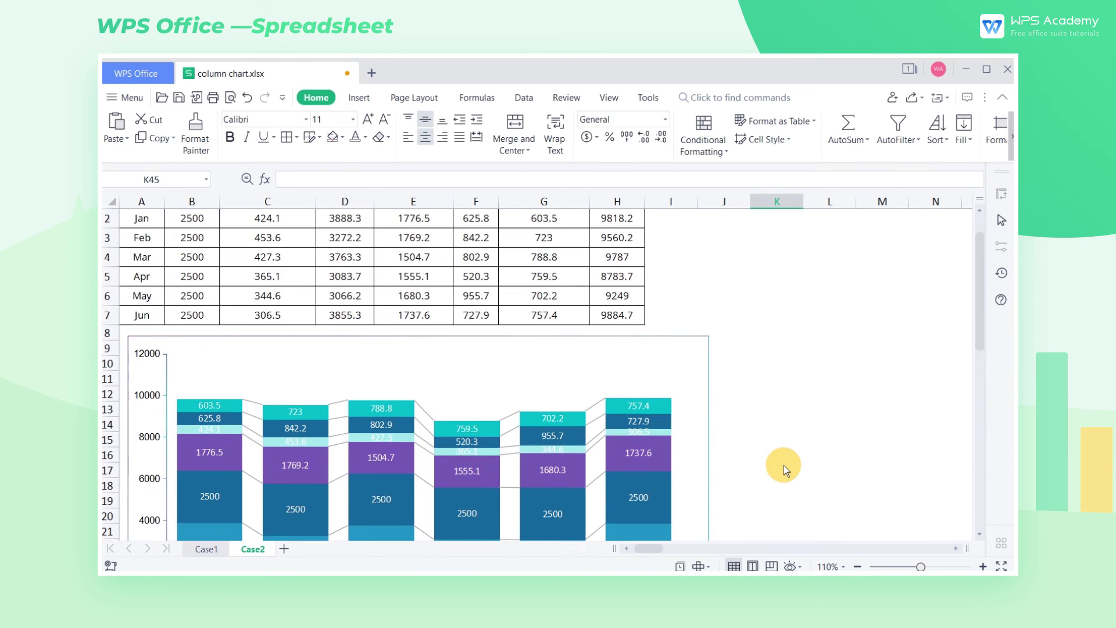
click(680, 253)
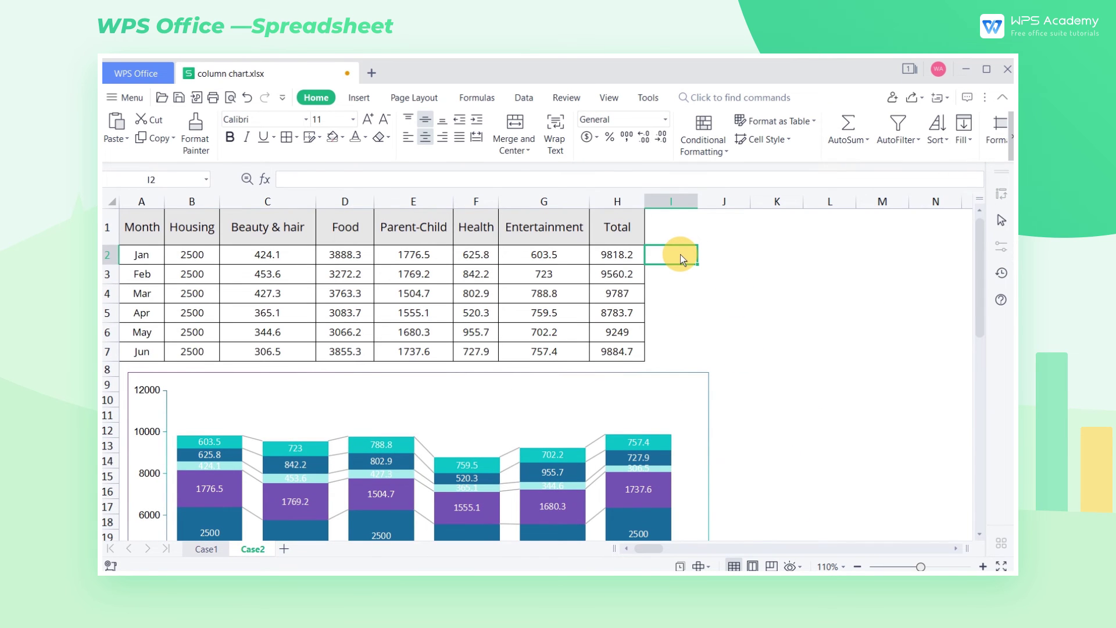
text(=)
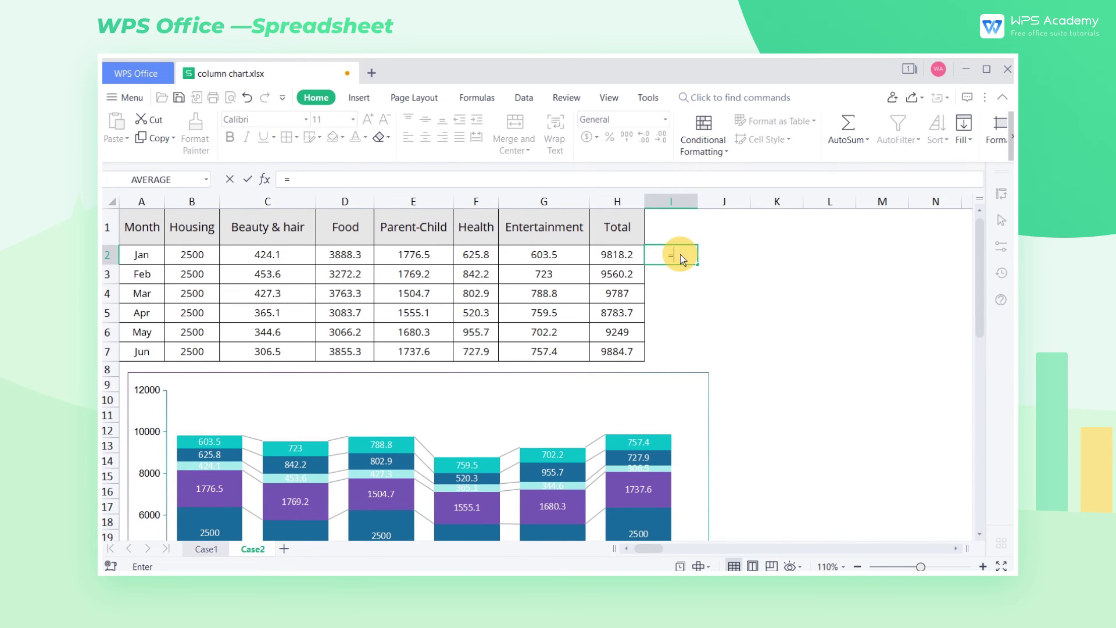
click(352, 255)
text(/)
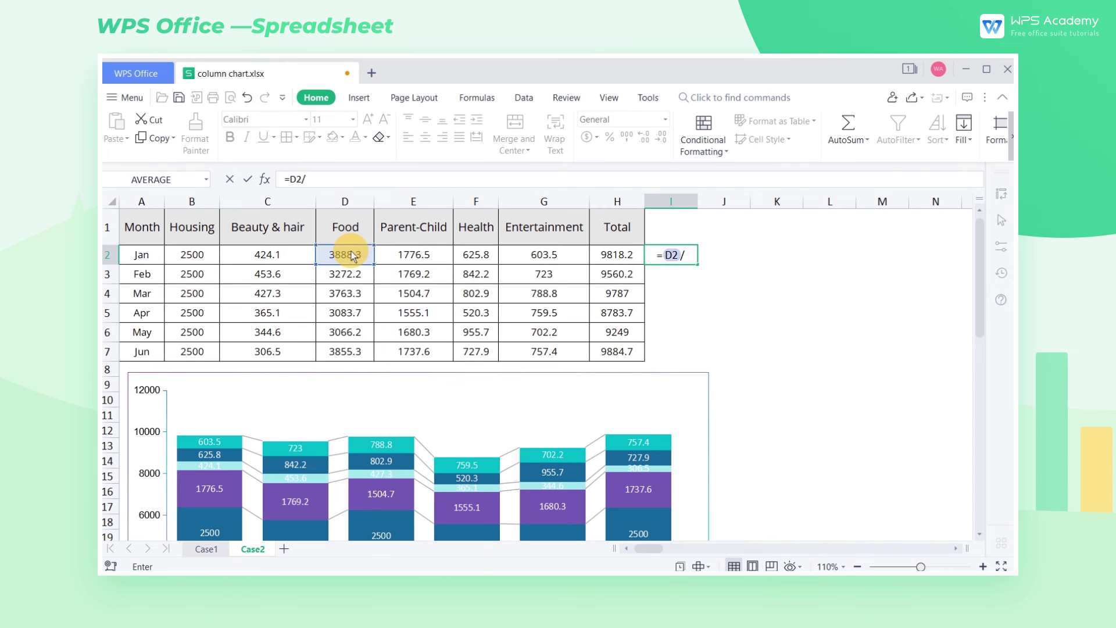
click(608, 255)
key(Return)
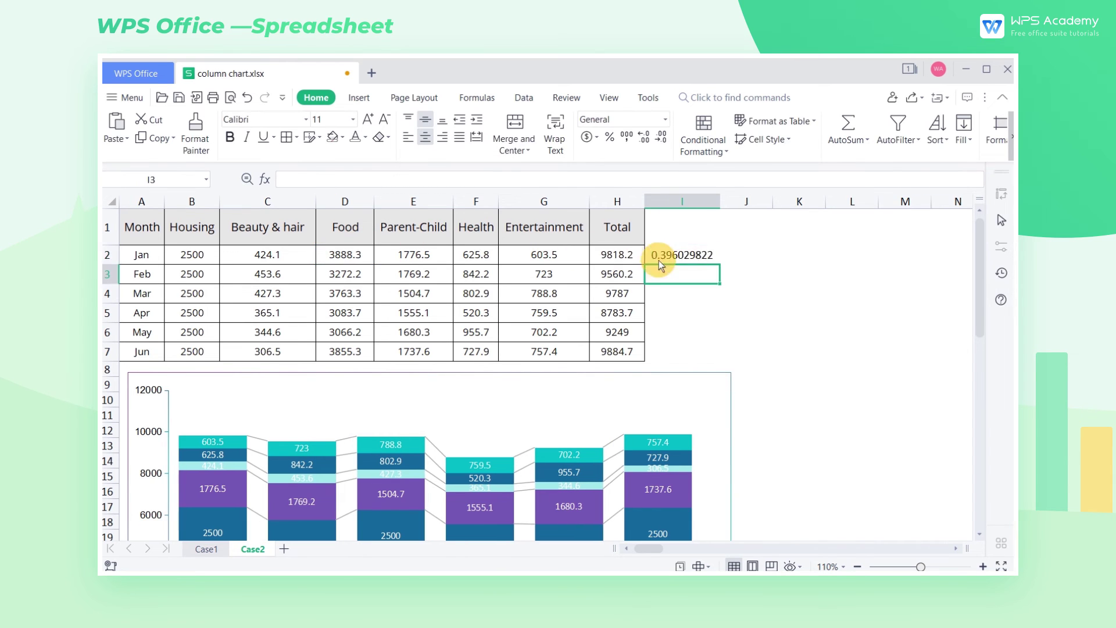
Fill the food share formula from I2 down to I7 and format the range as percentages.
click(697, 257)
drag(719, 263, 715, 357)
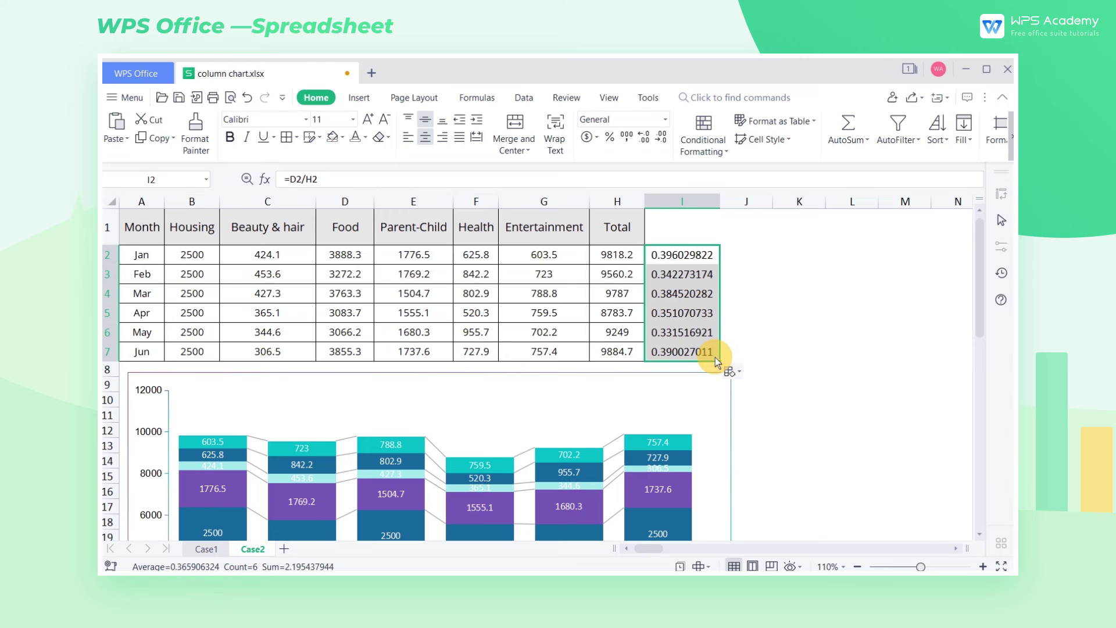
click(609, 137)
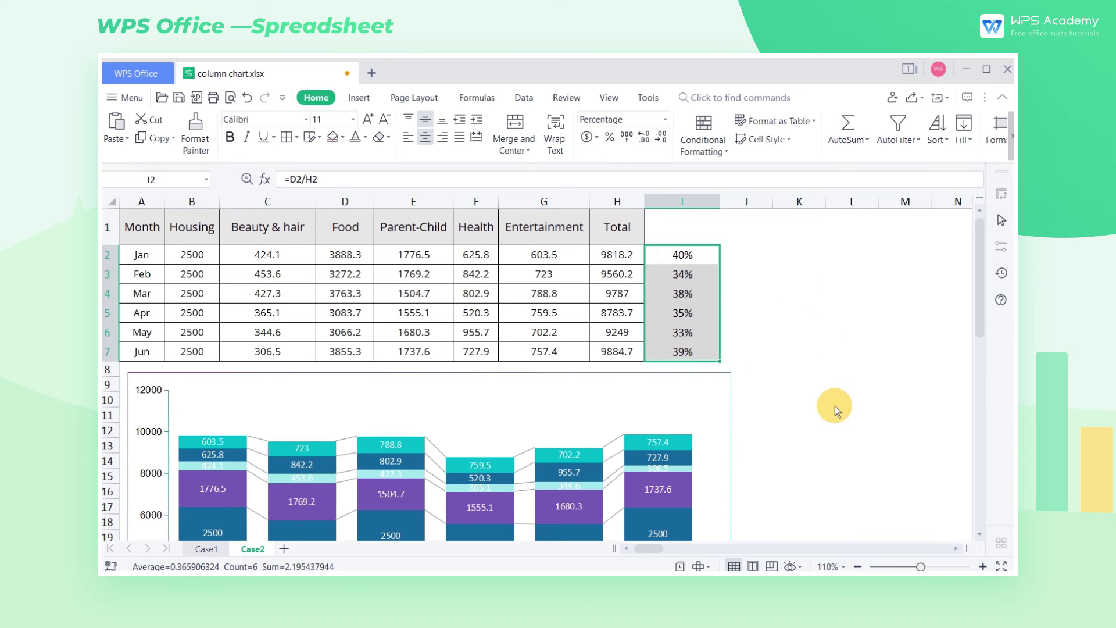
click(848, 383)
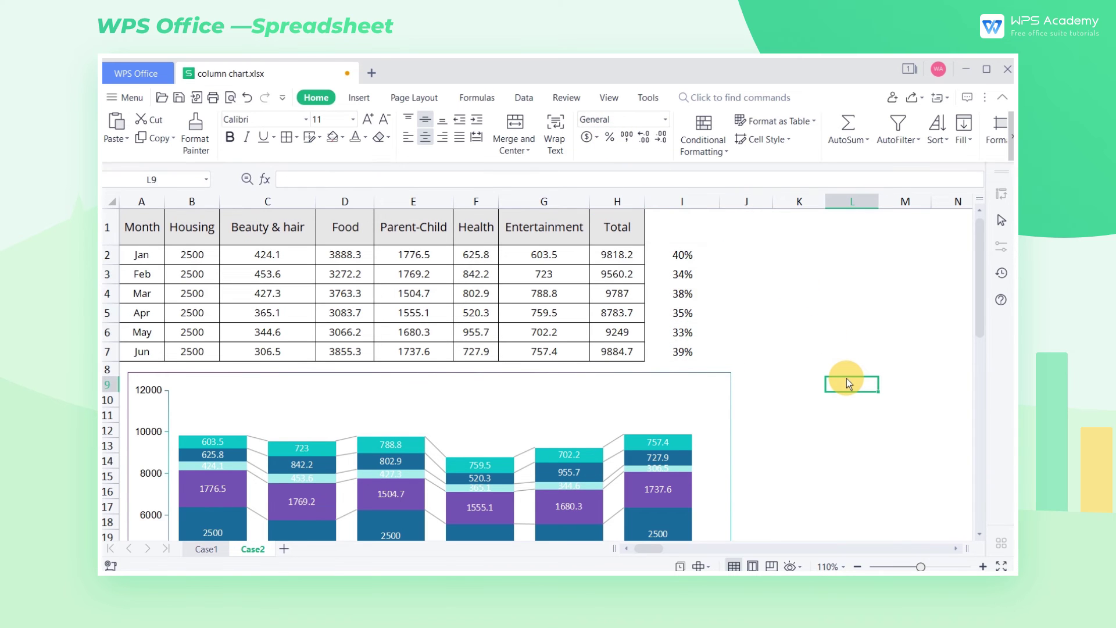
Add values from cells I2:I7 to the Food series data labels in the 100% stacked chart.
scroll(847, 378, down, 8)
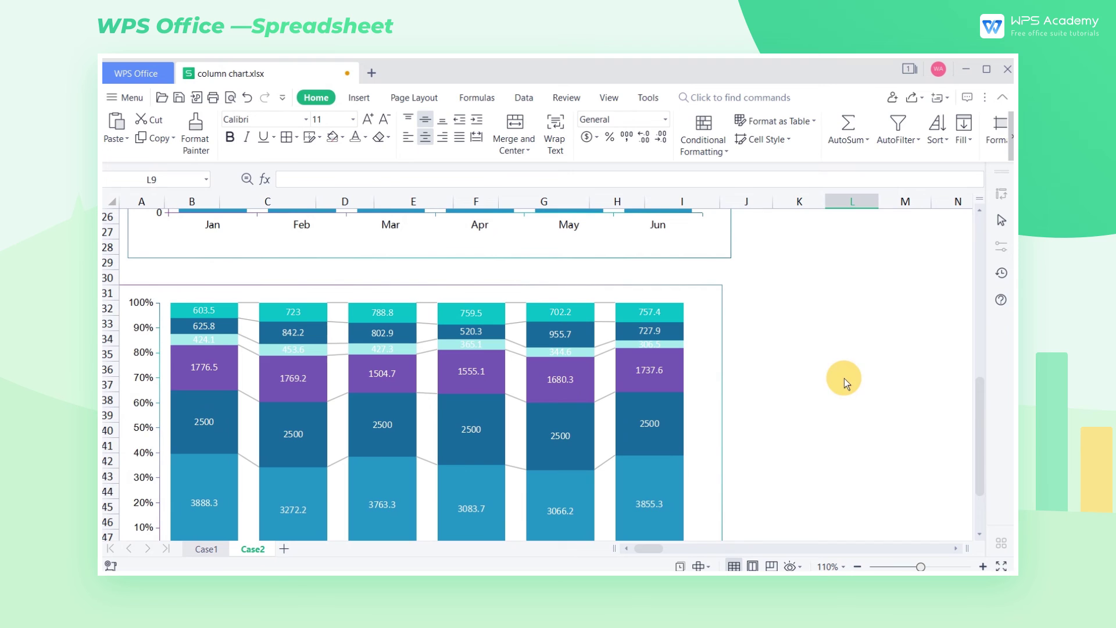
click(652, 508)
click(658, 502)
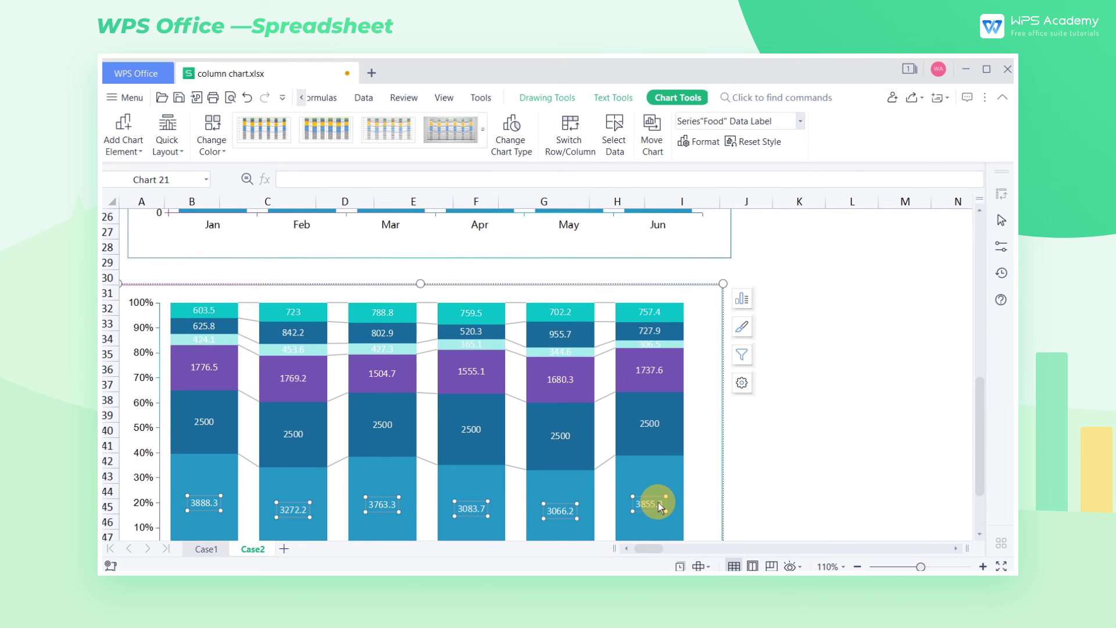
click(742, 383)
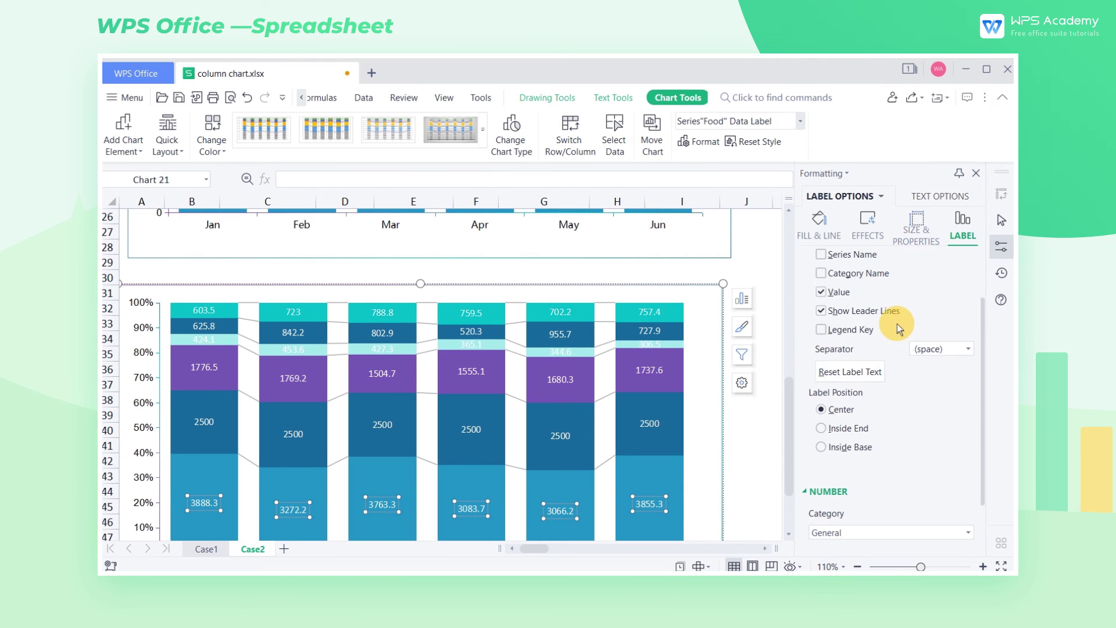
click(820, 308)
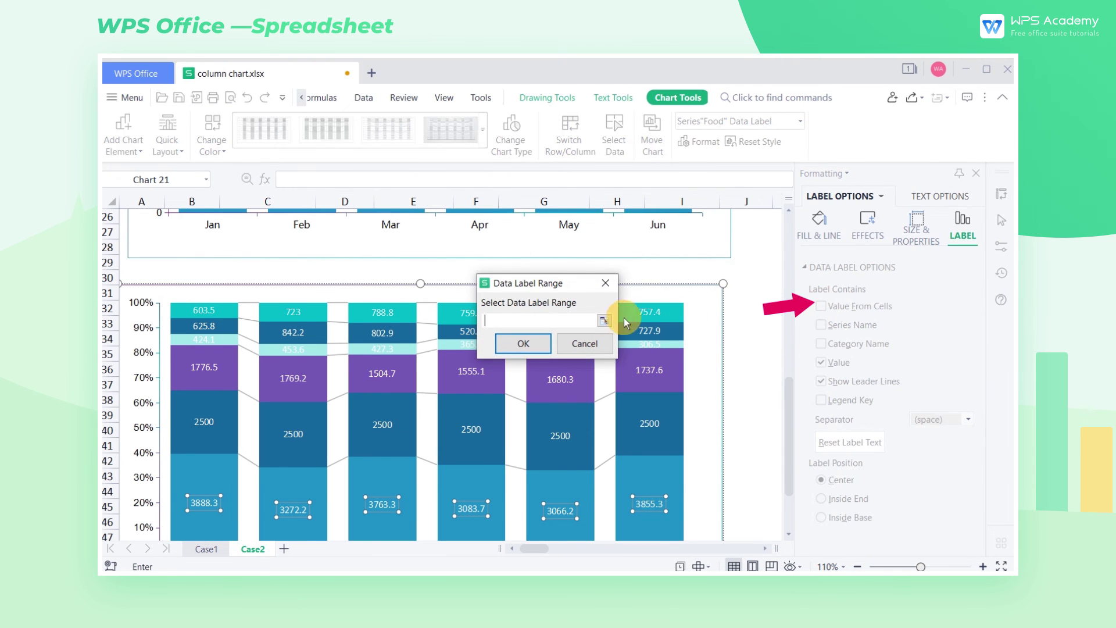
scroll(730, 364, up, 8)
drag(683, 254, 693, 352)
click(608, 300)
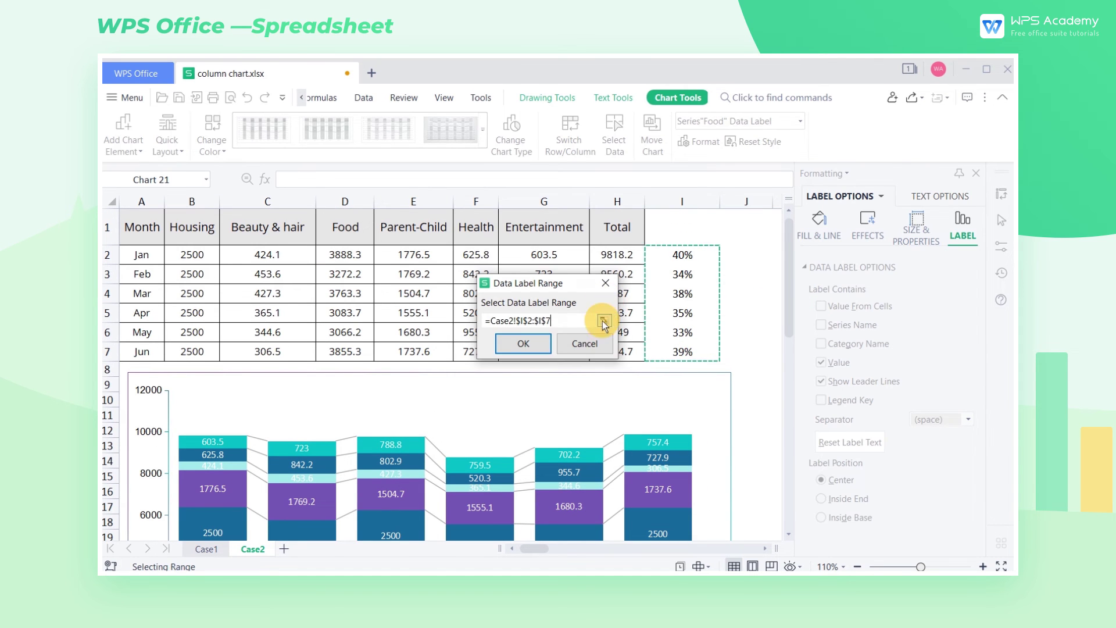
click(543, 347)
Remove the original value from the Food data labels, close the formatting options and deselect the chart.
scroll(756, 401, down, 9)
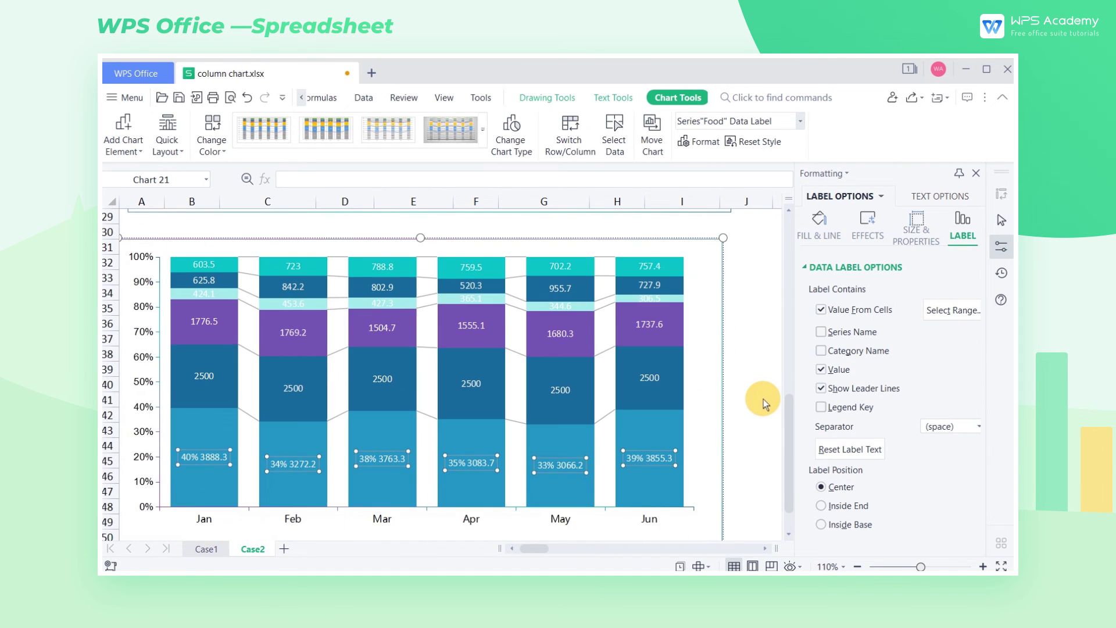
click(821, 370)
click(975, 173)
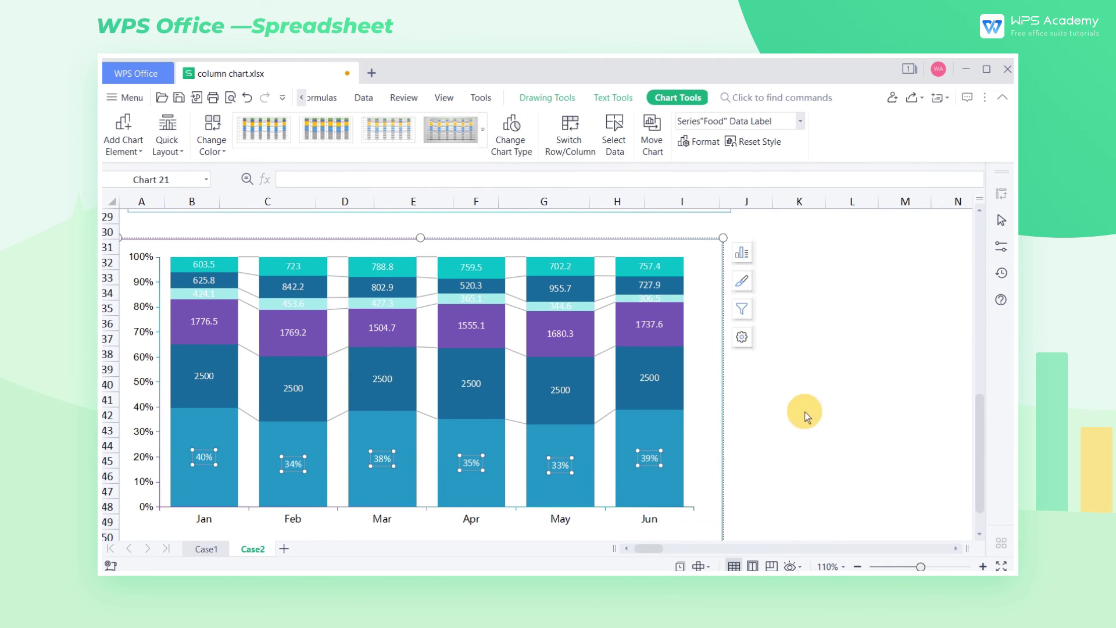
click(799, 459)
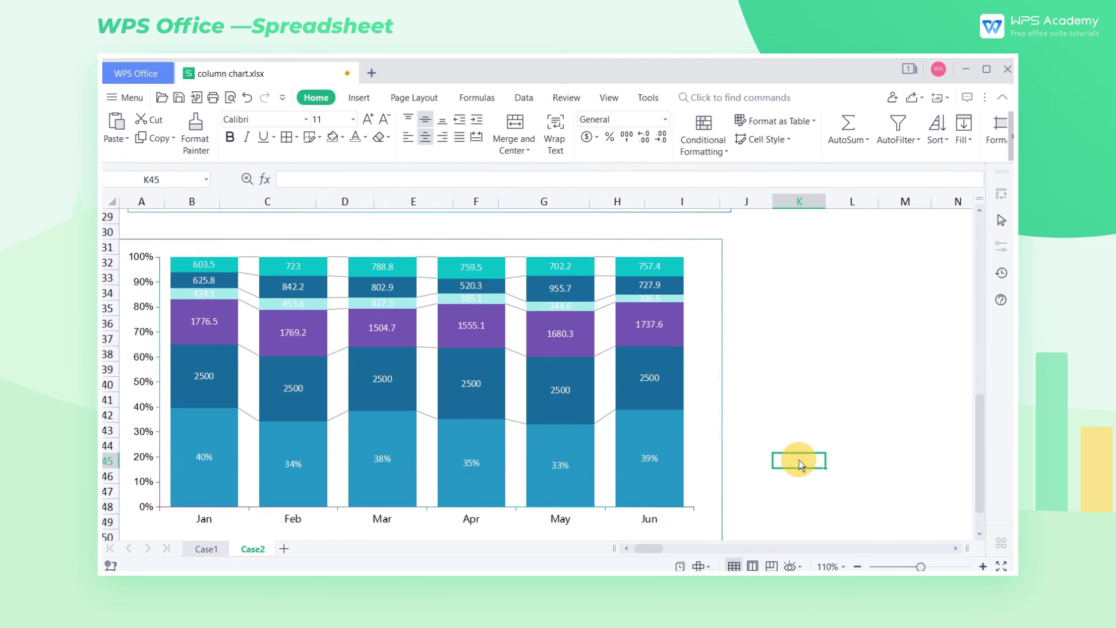